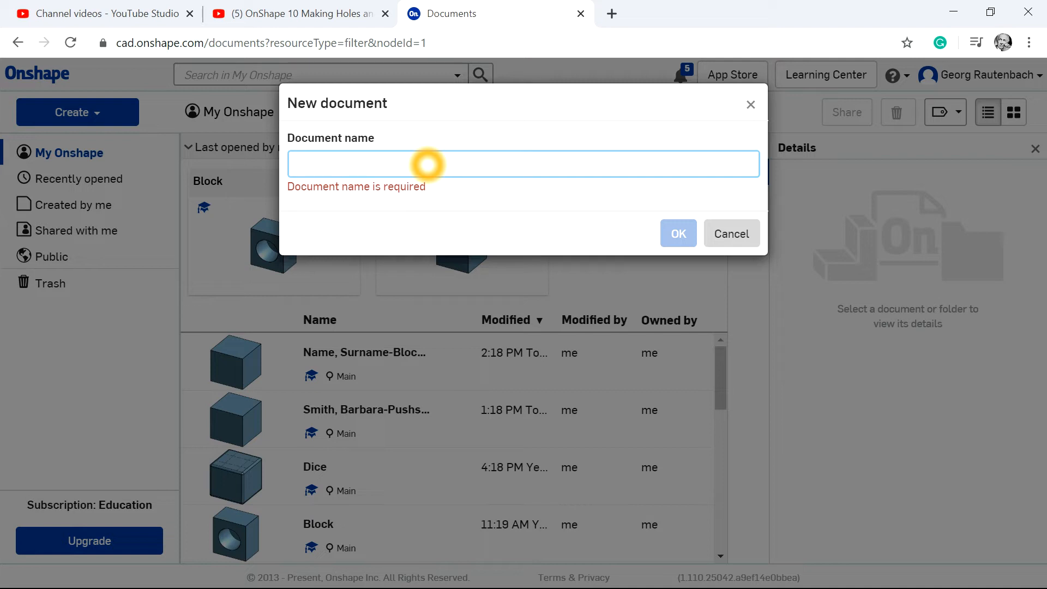
Create a new document named "Name, Surname-Block80".
{"action": "type", "text": "Name, Surname-Block80"}
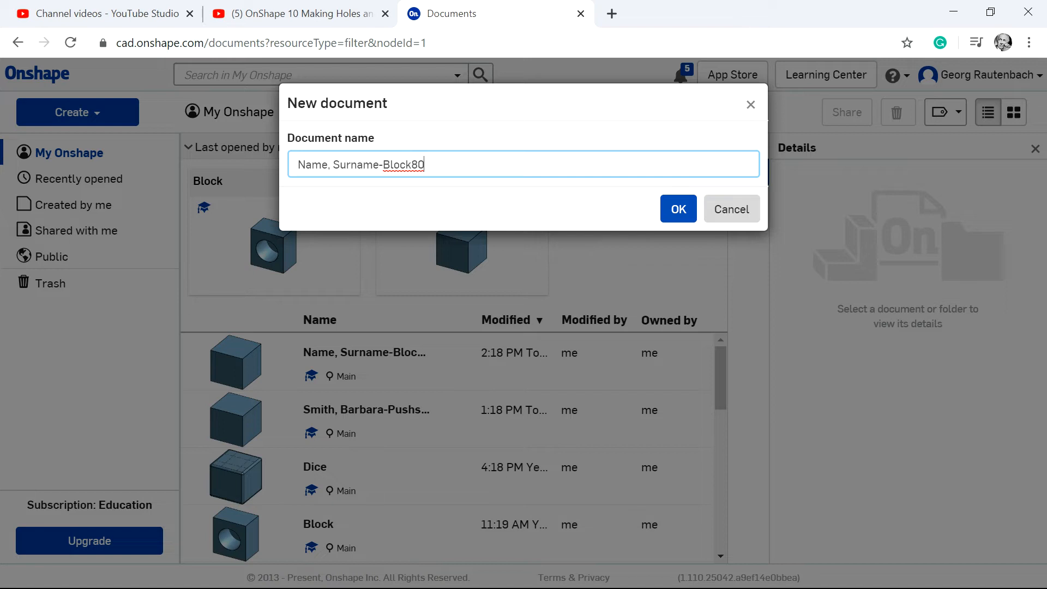
{"action": "left_click", "coordinate": [679, 209]}
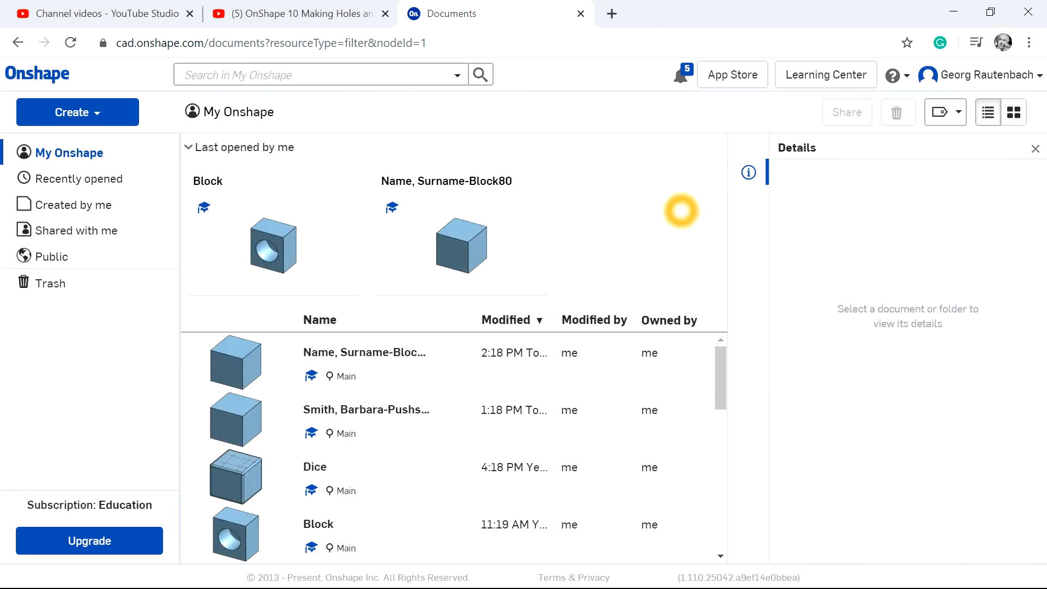
{"action": "left_click", "coordinate": [514, 346]}
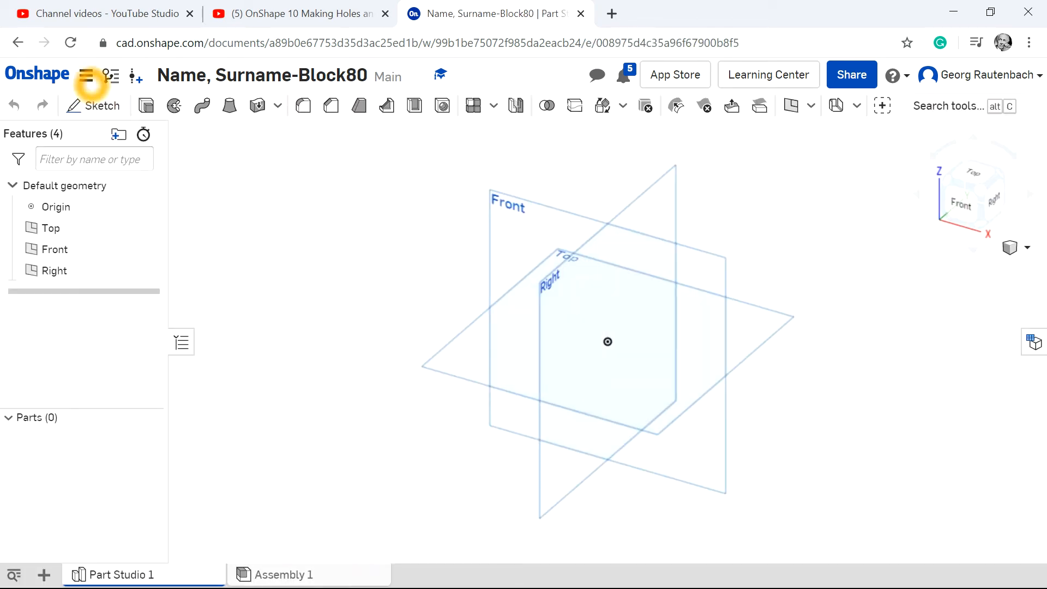
Set the workspace's default length unit to Millimeter.
{"action": "left_click", "coordinate": [86, 77]}
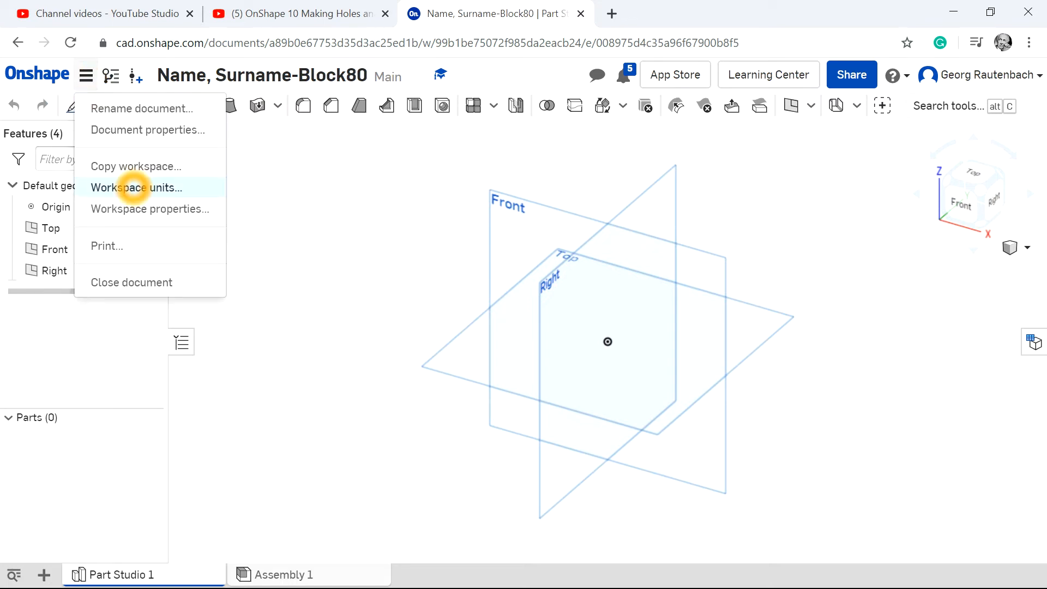
{"action": "left_click", "coordinate": [133, 187]}
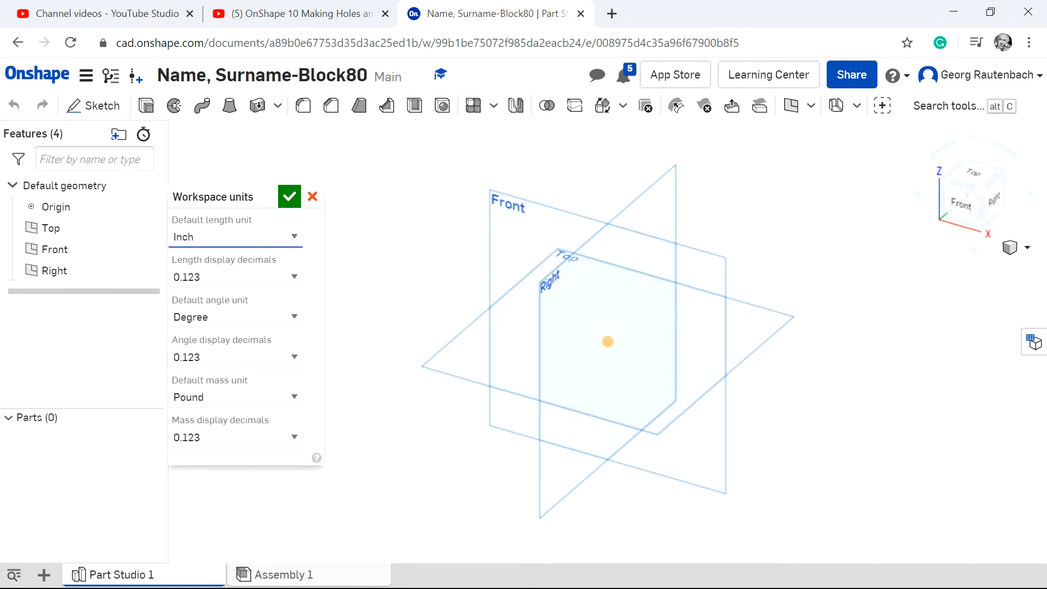
{"action": "left_click", "coordinate": [295, 237]}
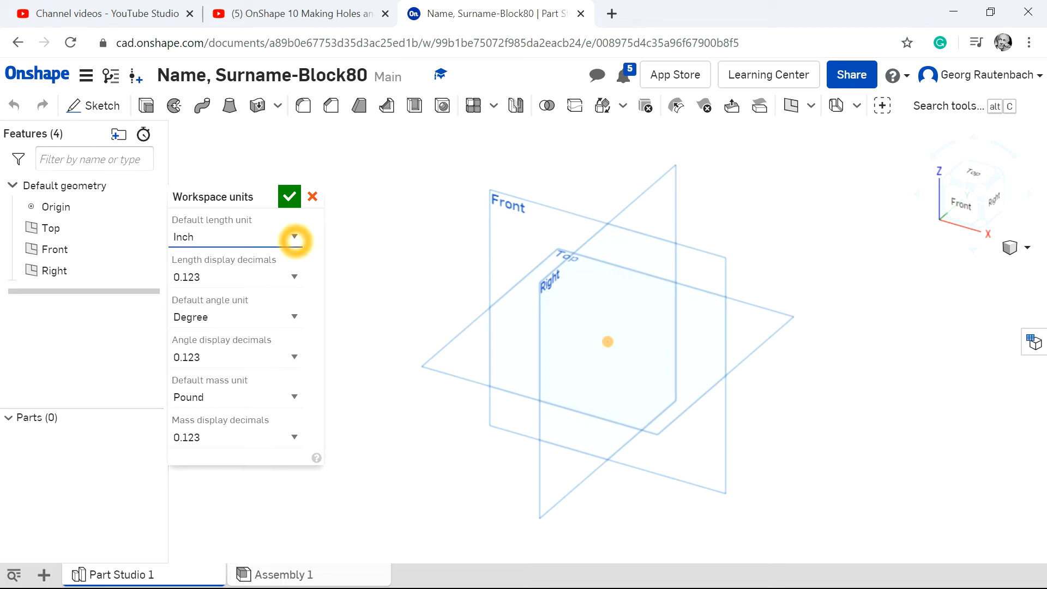
{"action": "left_click", "coordinate": [295, 236]}
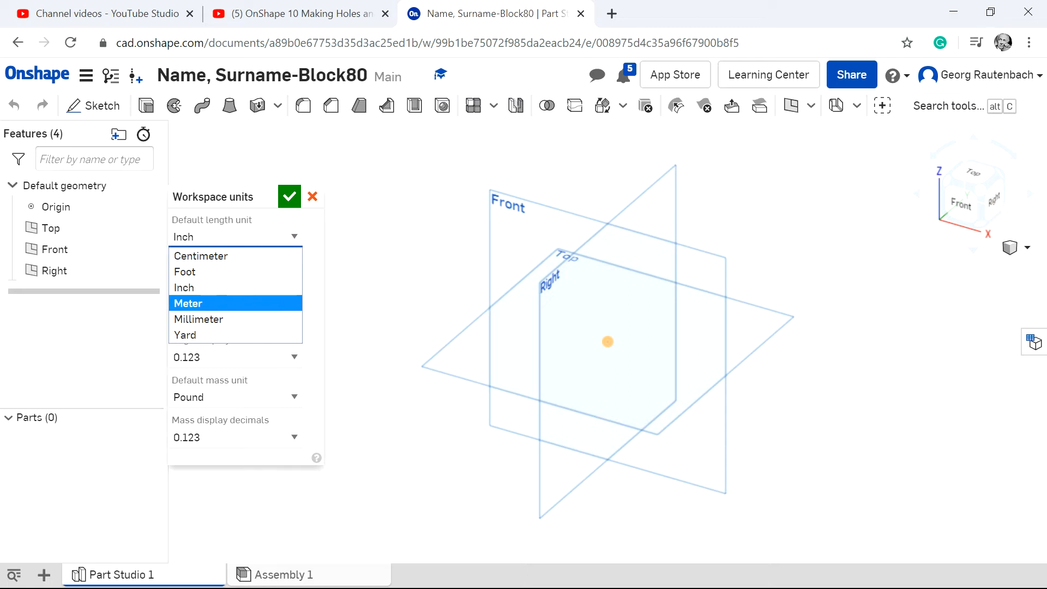
{"action": "left_click", "coordinate": [270, 320]}
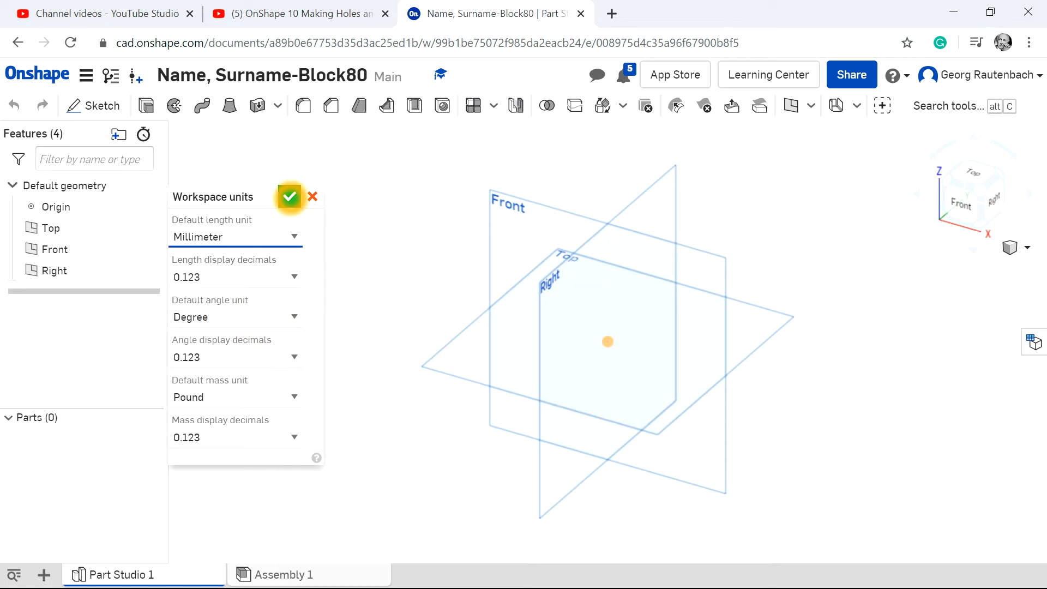
{"action": "left_click", "coordinate": [289, 197]}
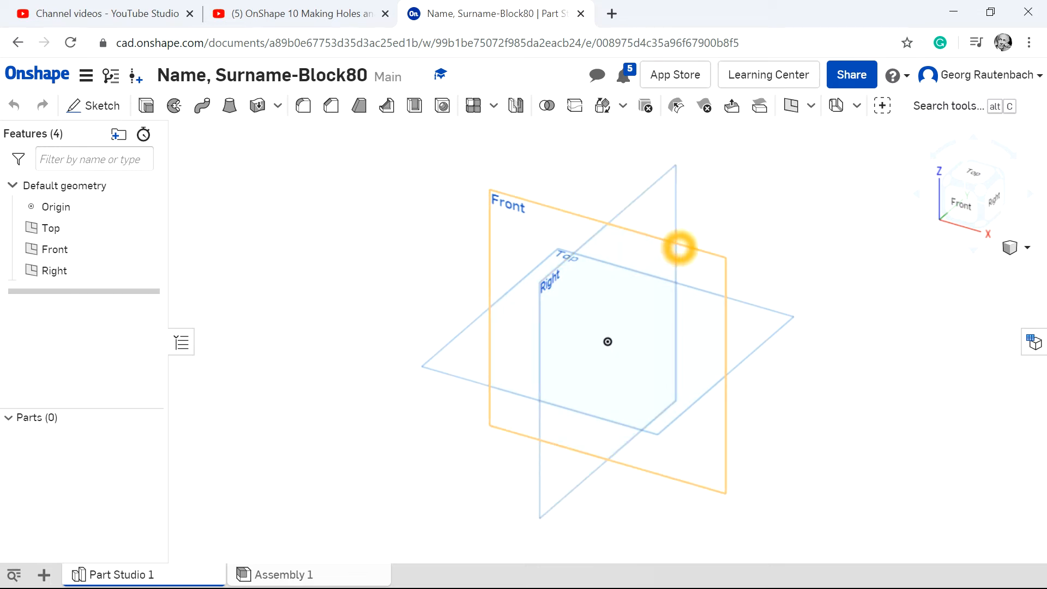
Hide the Front and Right planes.
{"action": "right_click", "coordinate": [679, 248]}
{"action": "left_click", "coordinate": [729, 299]}
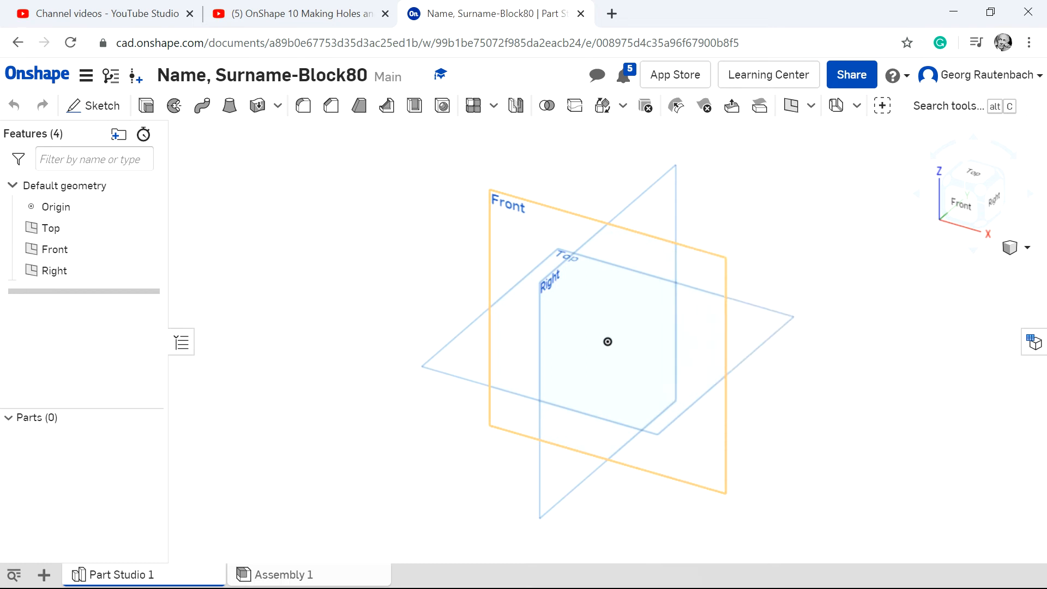
{"action": "right_click", "coordinate": [589, 242]}
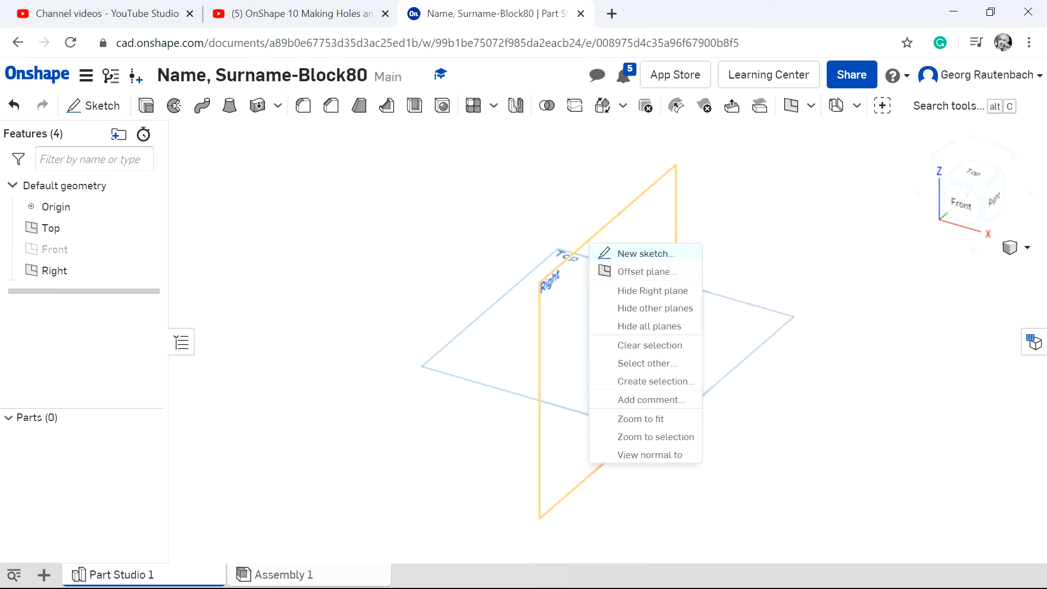
{"action": "left_click", "coordinate": [634, 289]}
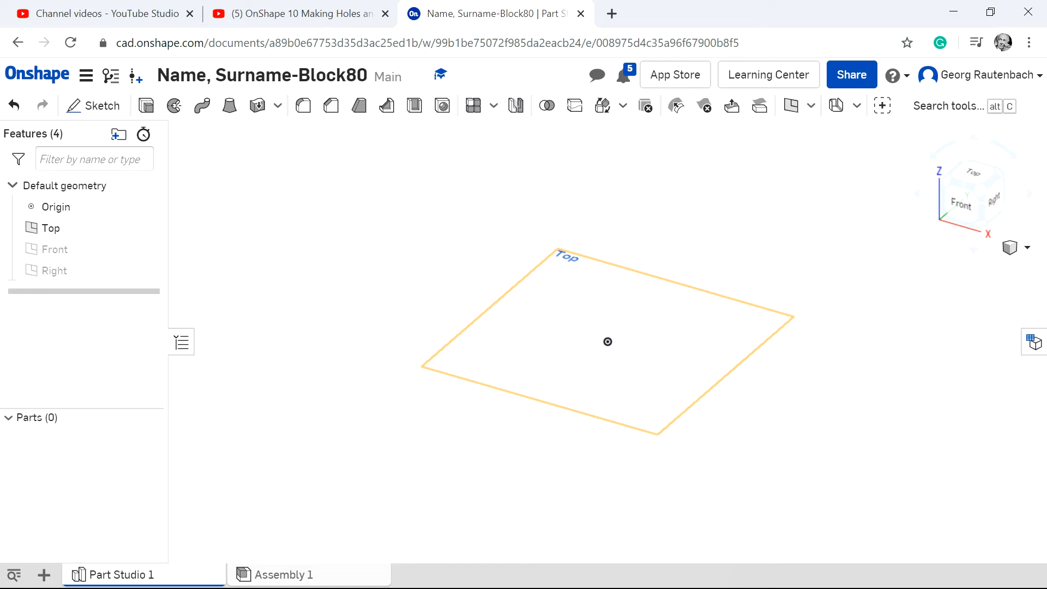
Start a sketch on the Top plane and draw a corner rectangle from the origin, about 44.5 by 65.4 mm.
{"action": "scroll", "coordinate": [452, 232], "scroll_direction": "up", "scroll_amount": 2}
{"action": "left_click", "coordinate": [88, 105]}
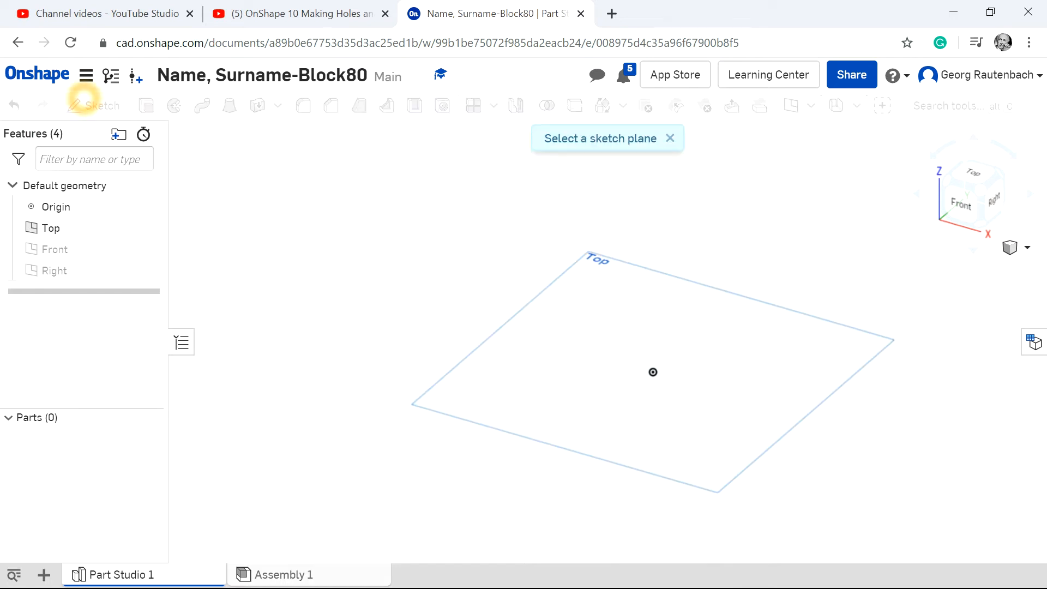
{"action": "left_click", "coordinate": [492, 336]}
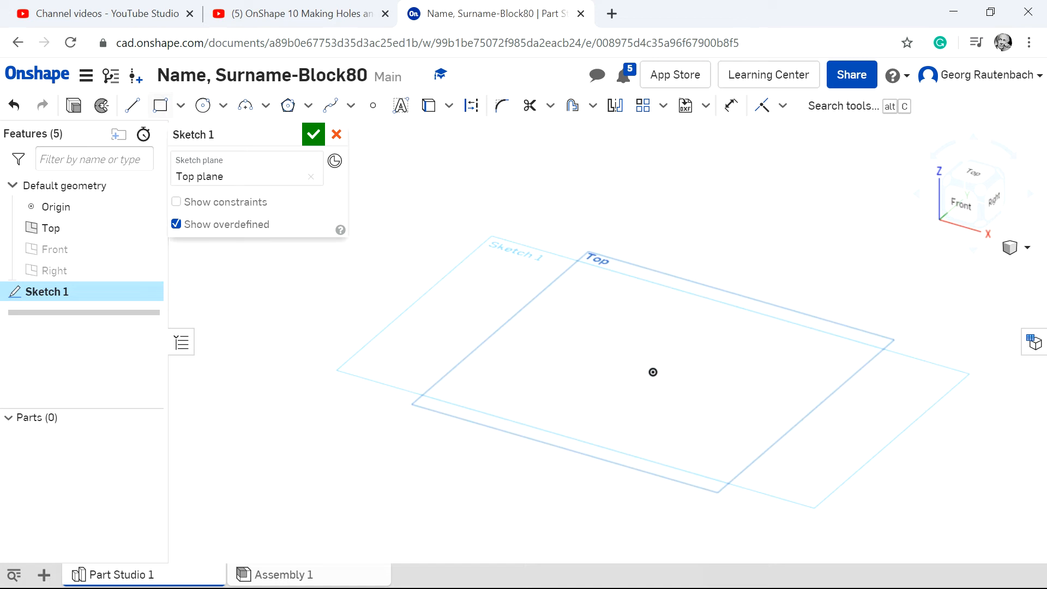
{"action": "left_click", "coordinate": [160, 105]}
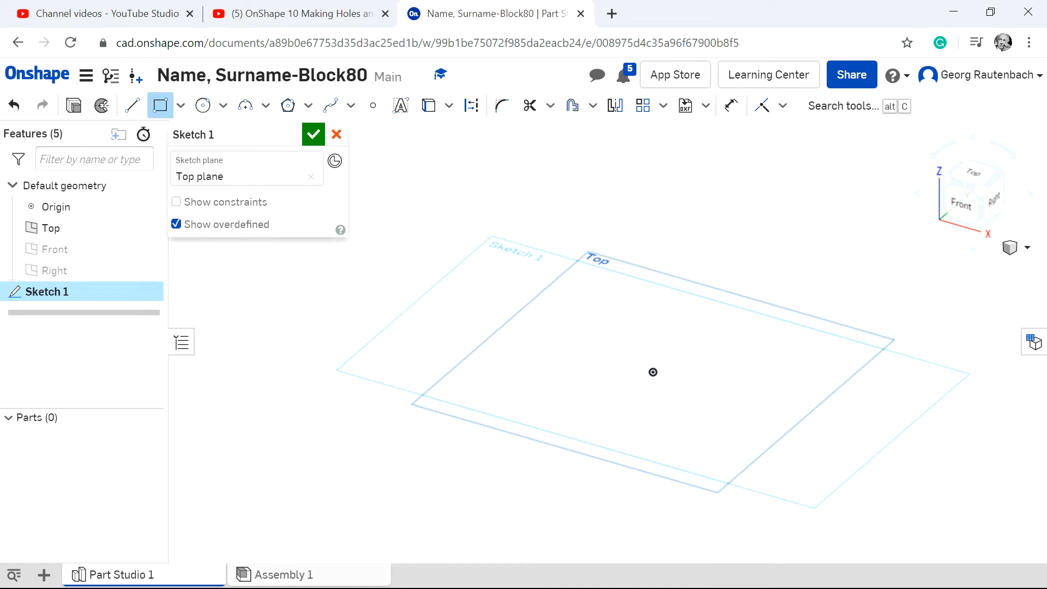
{"action": "left_click", "coordinate": [653, 372]}
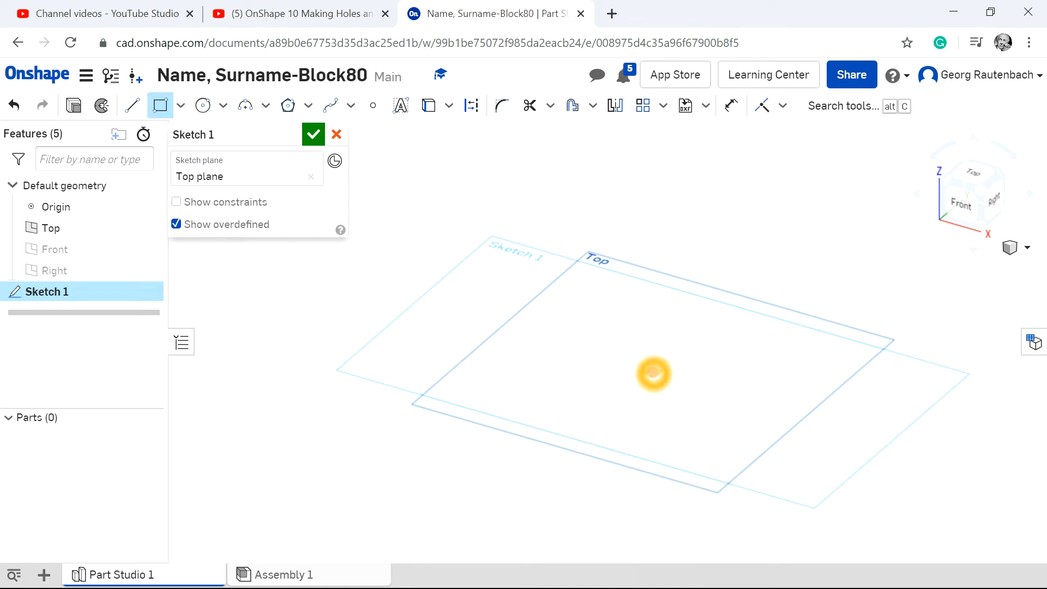
{"action": "left_click", "coordinate": [796, 343]}
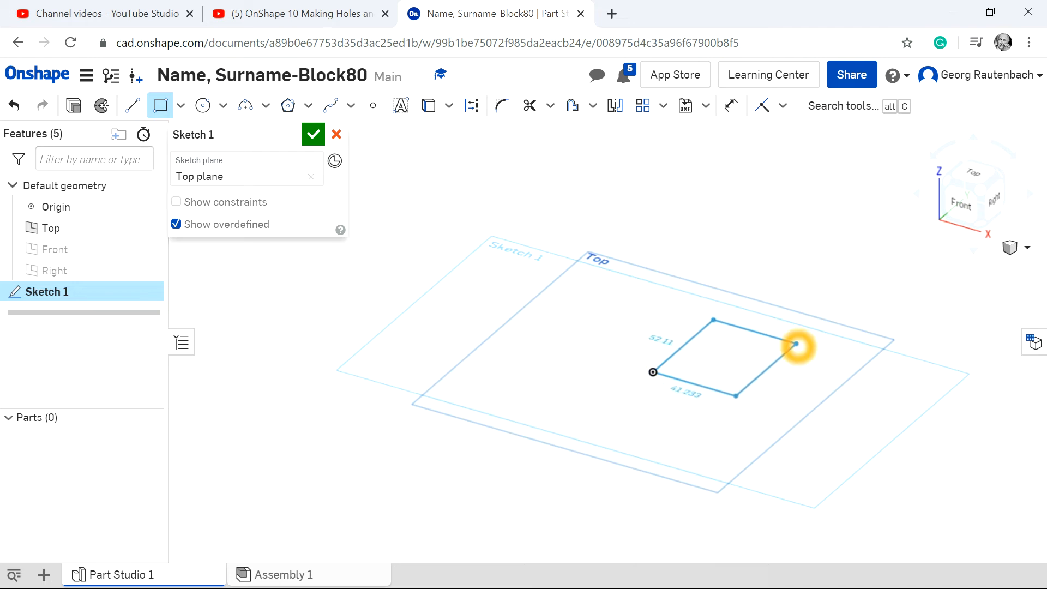
{"action": "left_click", "coordinate": [818, 332]}
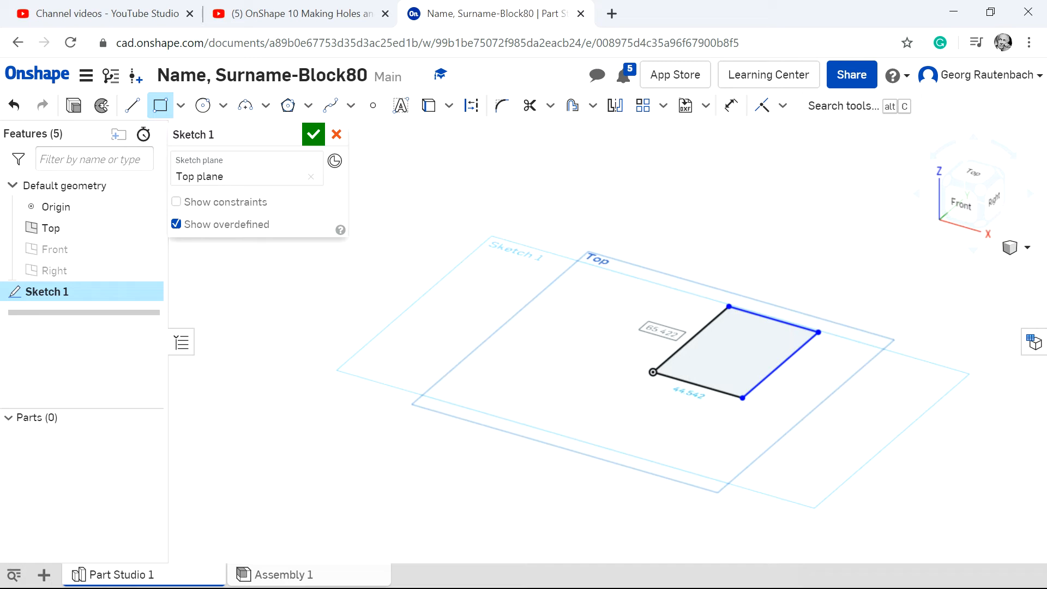
Dimension two adjacent sides of the rectangle to 80 mm each.
{"action": "left_click", "coordinate": [731, 105]}
{"action": "left_click", "coordinate": [700, 342]}
{"action": "left_click", "coordinate": [579, 299]}
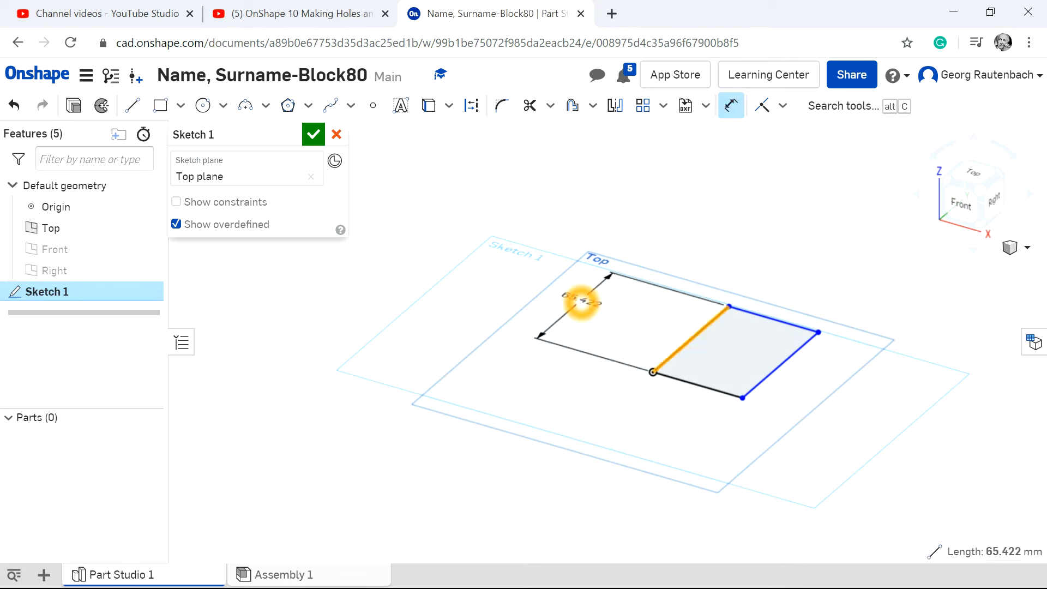
{"action": "key", "text": "BackSpace"}
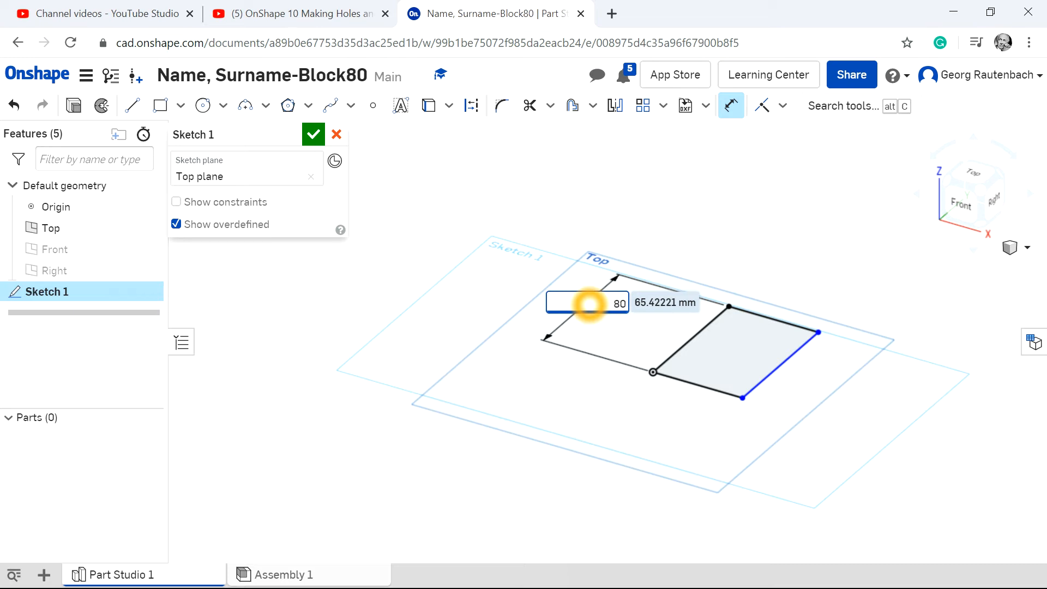
{"action": "key", "text": "Return"}
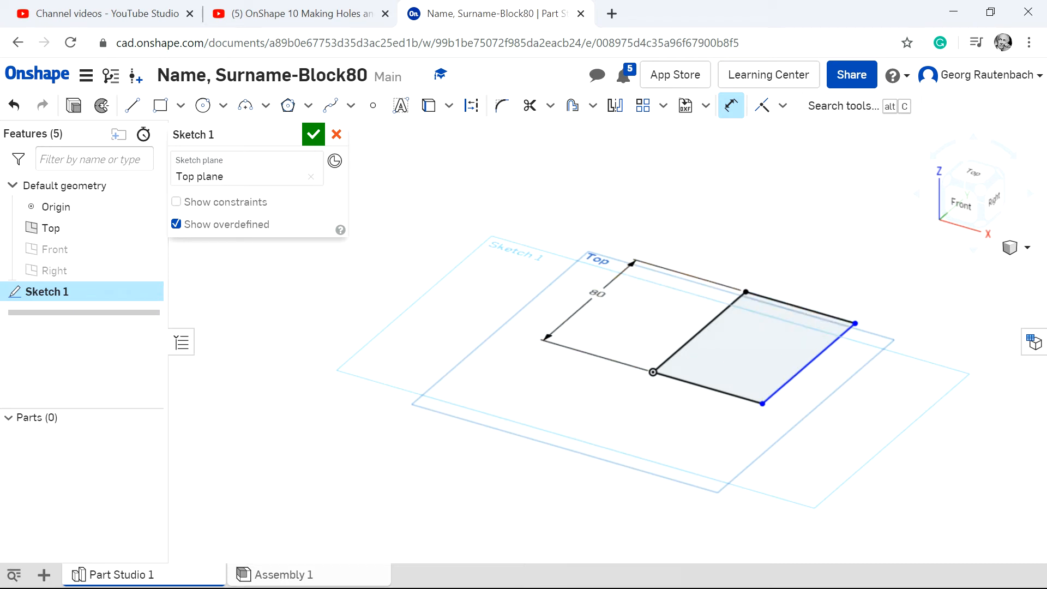
{"action": "left_click", "coordinate": [712, 390]}
{"action": "left_click", "coordinate": [673, 445]}
{"action": "key", "text": "BackSpace"}
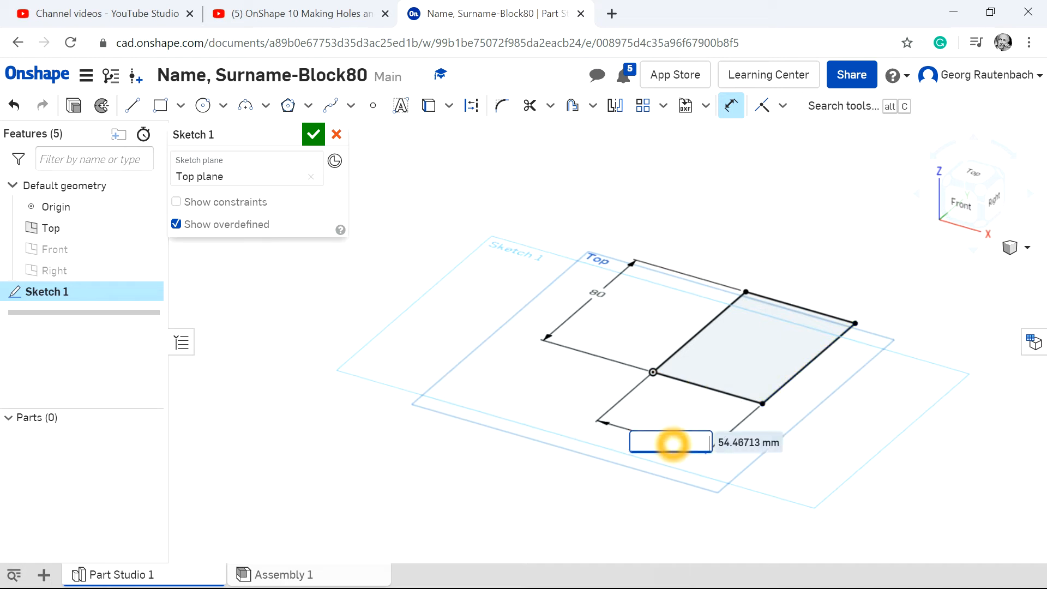
{"action": "type", "text": "80"}
{"action": "key", "text": "Return"}
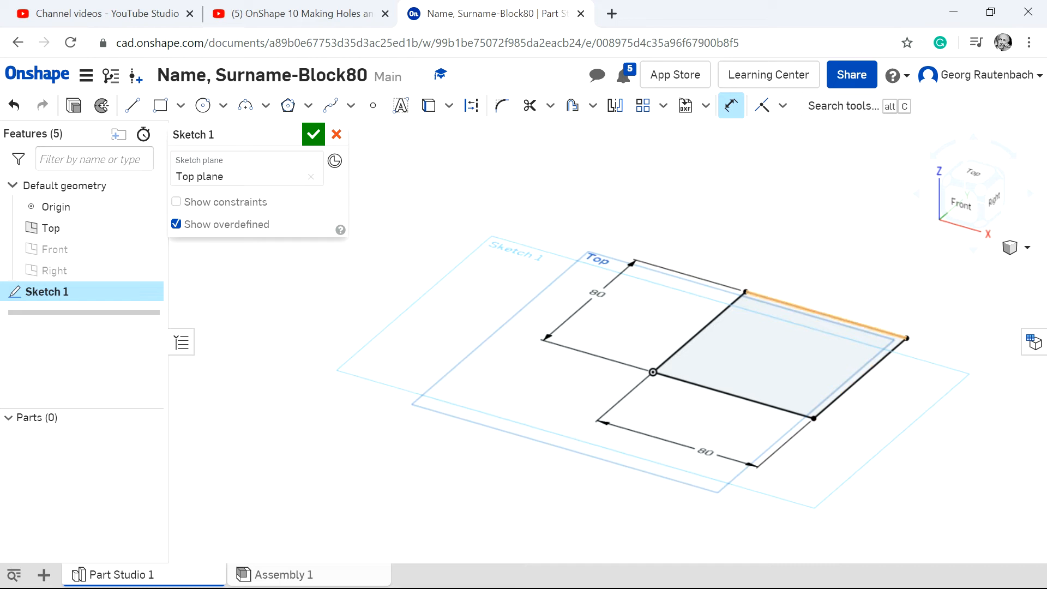
Extrude the square sketch as a new solid with a blind depth of 80 mm.
{"action": "scroll", "coordinate": [942, 350], "scroll_direction": "up", "scroll_amount": 3}
{"action": "left_click", "coordinate": [73, 106]}
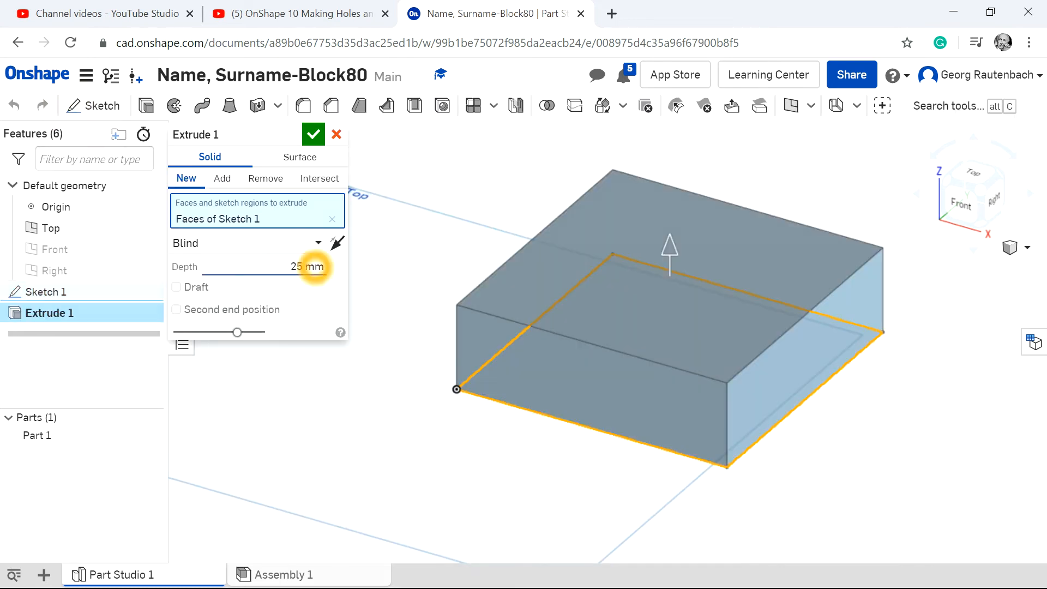
{"action": "left_click", "coordinate": [329, 267]}
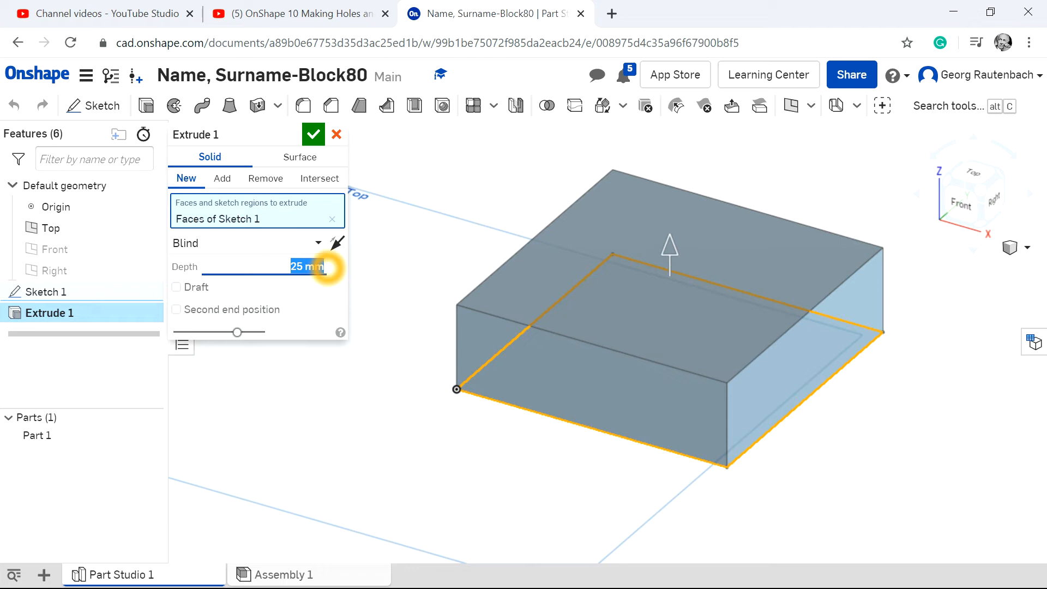
{"action": "key", "text": "BackSpace"}
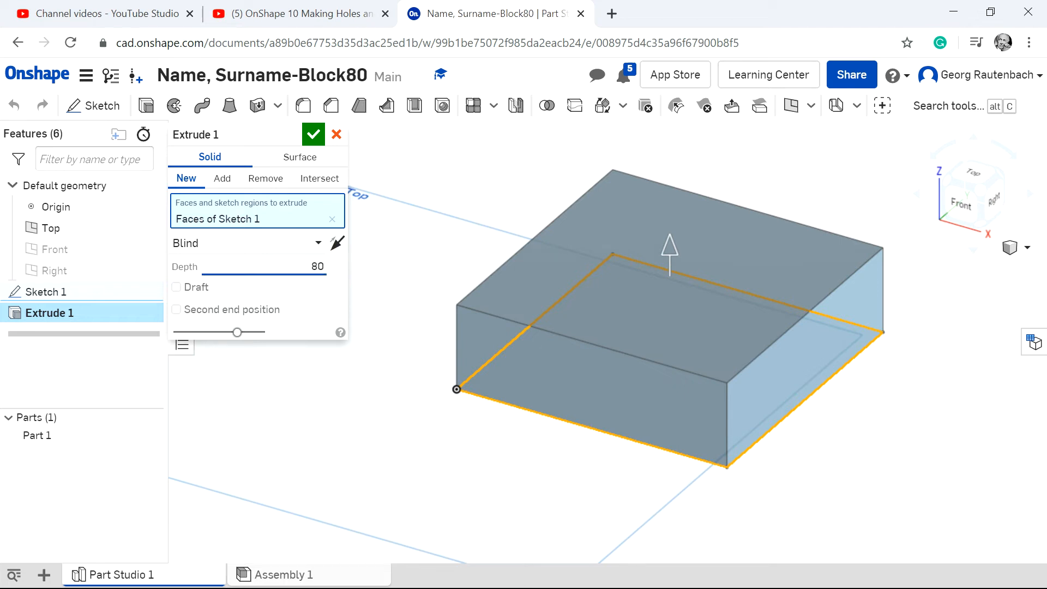
{"action": "left_click", "coordinate": [313, 134]}
Start a new sketch on the top face of the block.
{"action": "scroll", "coordinate": [787, 140], "scroll_direction": "up", "scroll_amount": 5}
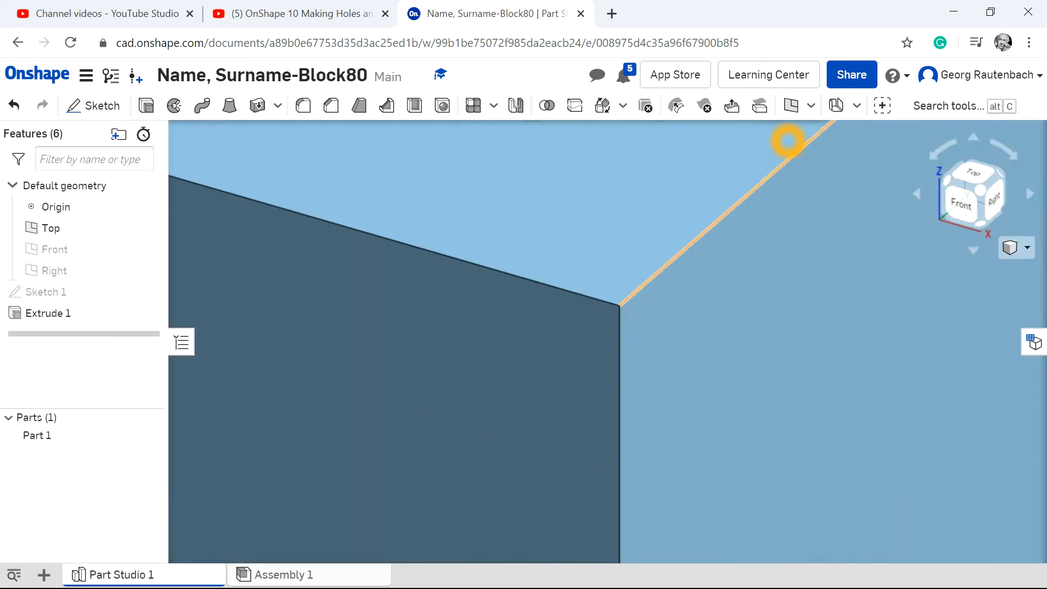
{"action": "scroll", "coordinate": [787, 140], "scroll_direction": "down", "scroll_amount": 7}
{"action": "scroll", "coordinate": [588, 188], "scroll_direction": "down", "scroll_amount": 1}
{"action": "scroll", "coordinate": [588, 190], "scroll_direction": "down", "scroll_amount": 6}
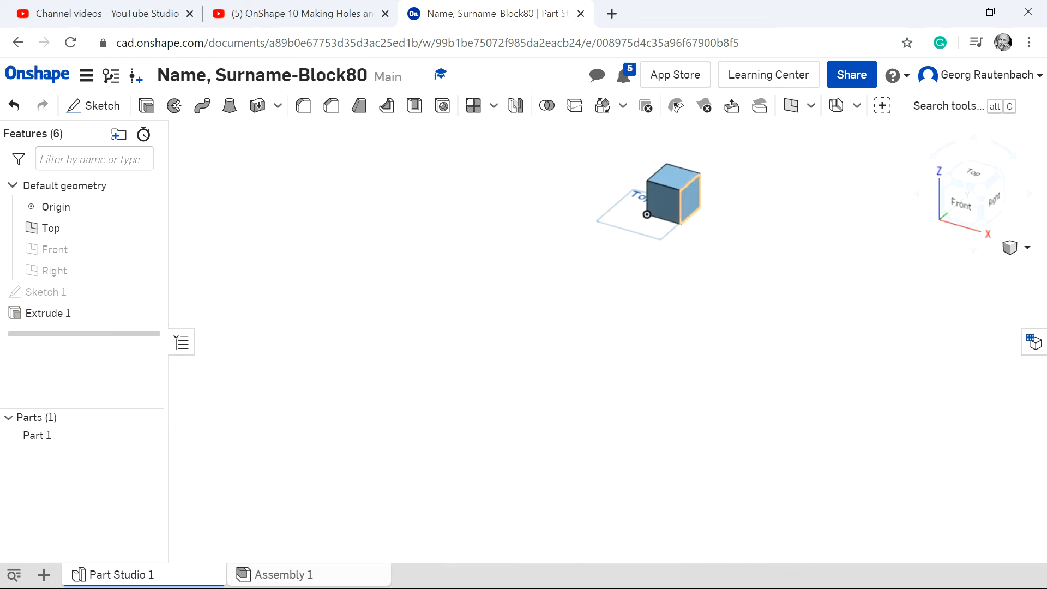
{"action": "scroll", "coordinate": [747, 145], "scroll_direction": "up", "scroll_amount": 3}
{"action": "scroll", "coordinate": [530, 172], "scroll_direction": "up", "scroll_amount": 2}
{"action": "scroll", "coordinate": [746, 288], "scroll_direction": "up", "scroll_amount": 2}
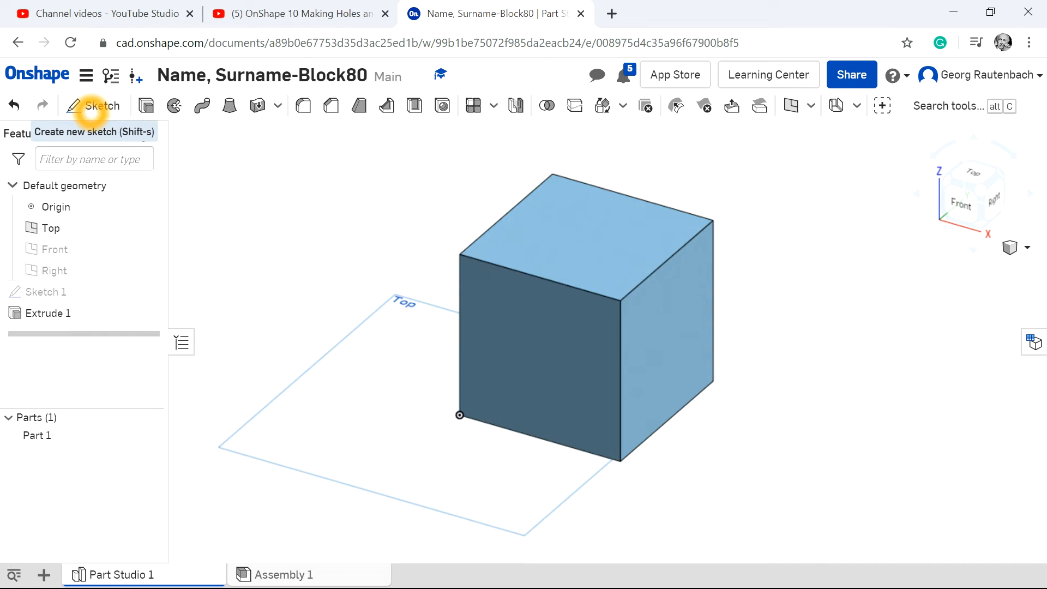
{"action": "left_click", "coordinate": [90, 107]}
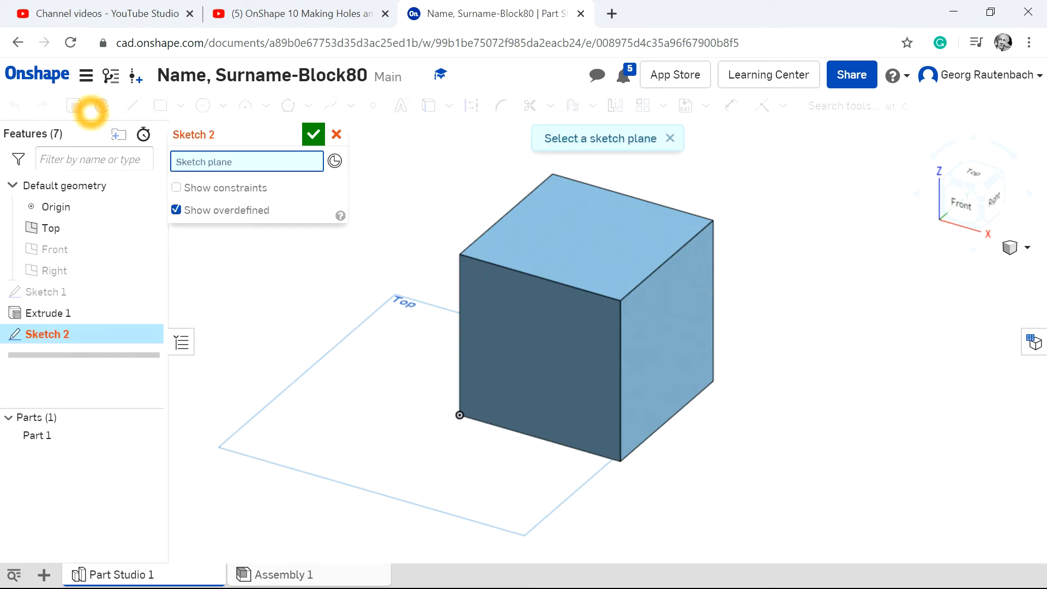
{"action": "left_click", "coordinate": [582, 237]}
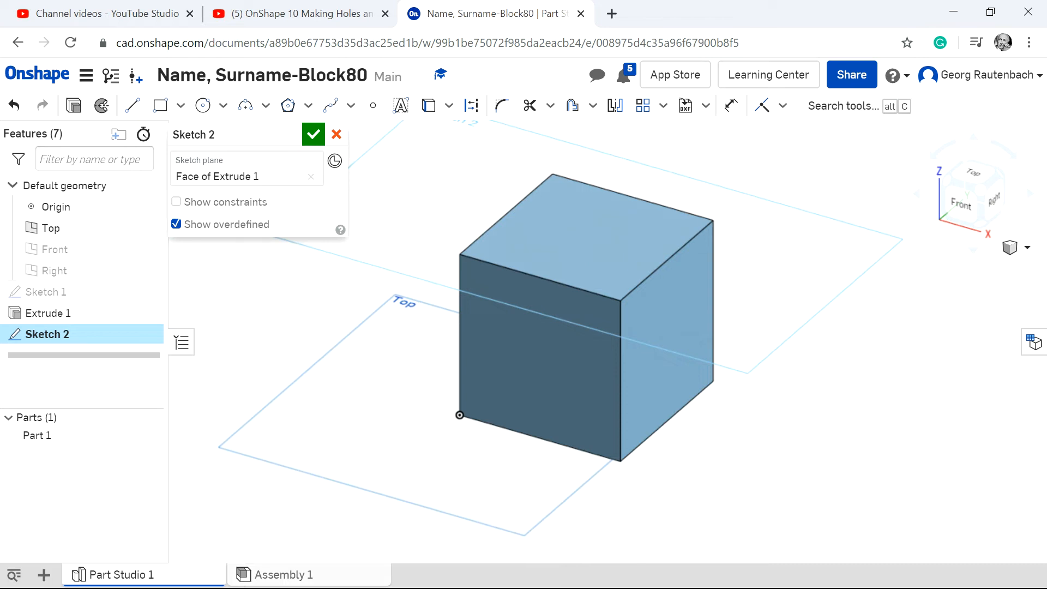
Draw connected lines forming both corner-to-corner diagonals of the top face, joined by a line along its right edge.
{"action": "left_click", "coordinate": [203, 106]}
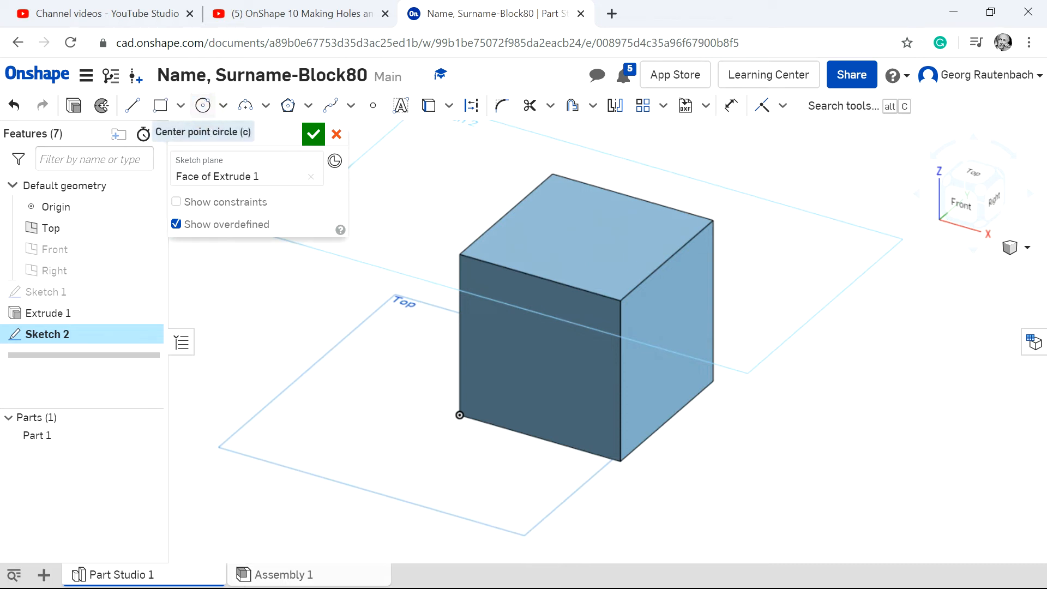
{"action": "left_click", "coordinate": [132, 106]}
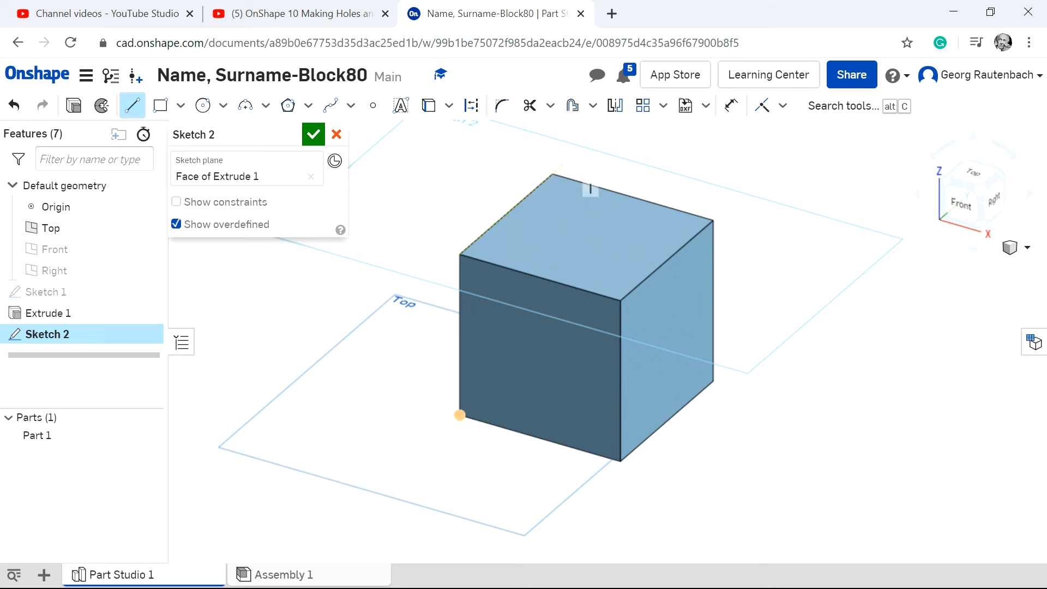
{"action": "left_click", "coordinate": [553, 174]}
{"action": "left_click", "coordinate": [621, 300]}
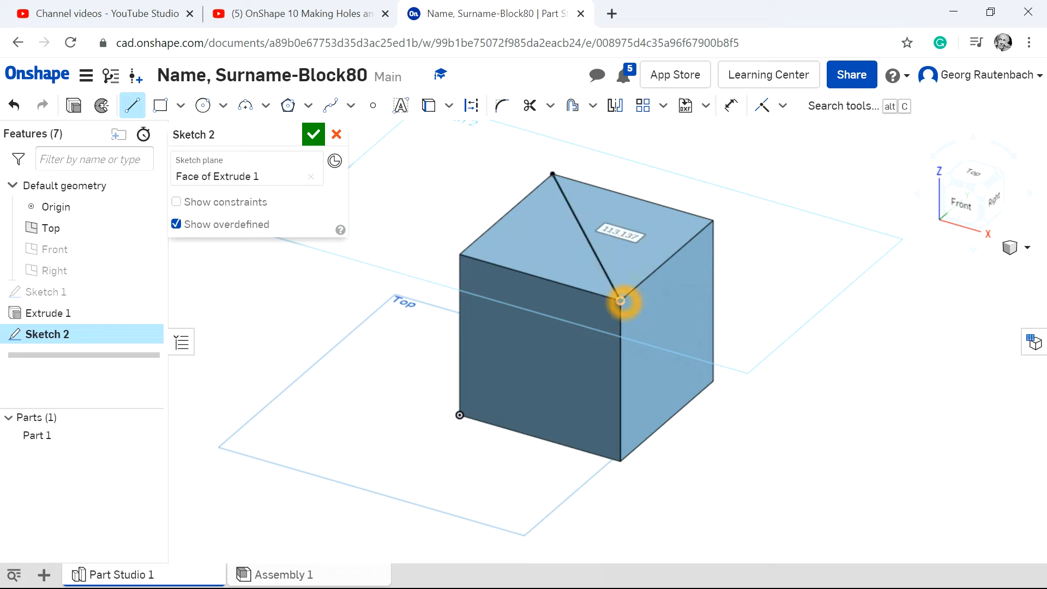
{"action": "left_click", "coordinate": [710, 226]}
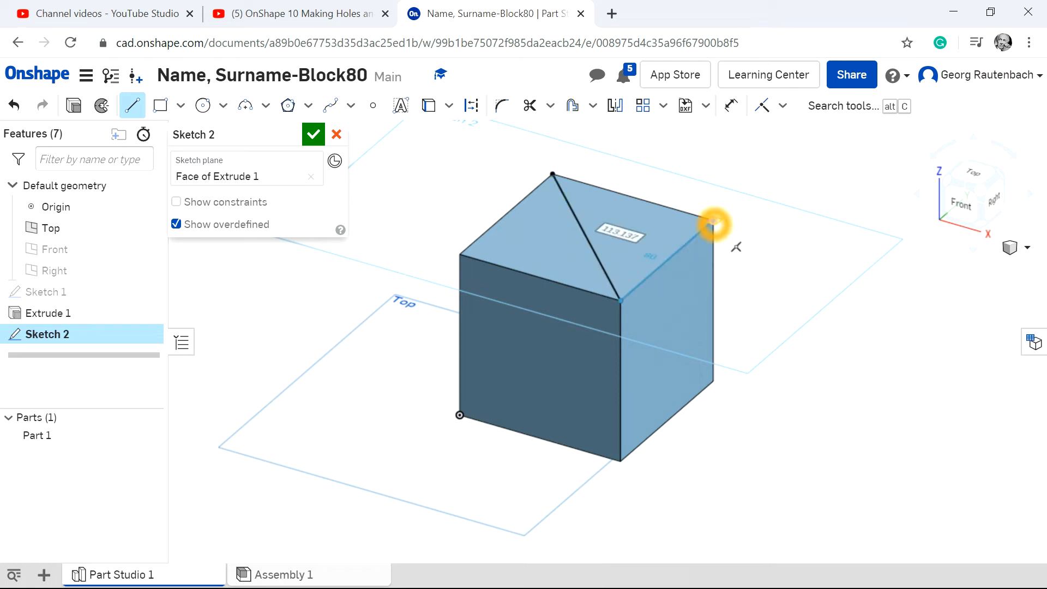
{"action": "left_click", "coordinate": [461, 254]}
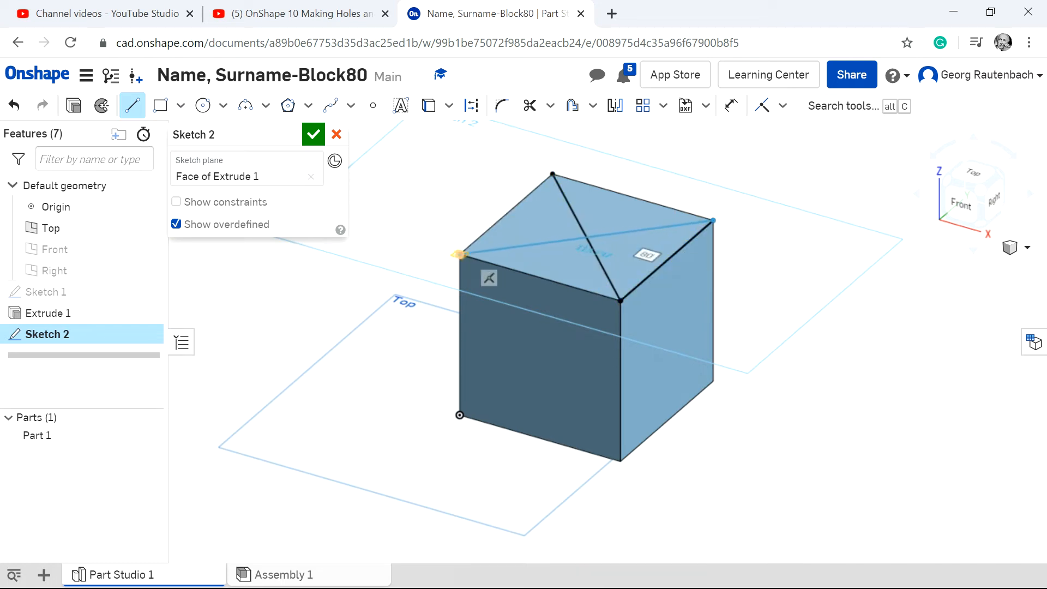
{"action": "key", "text": "Escape"}
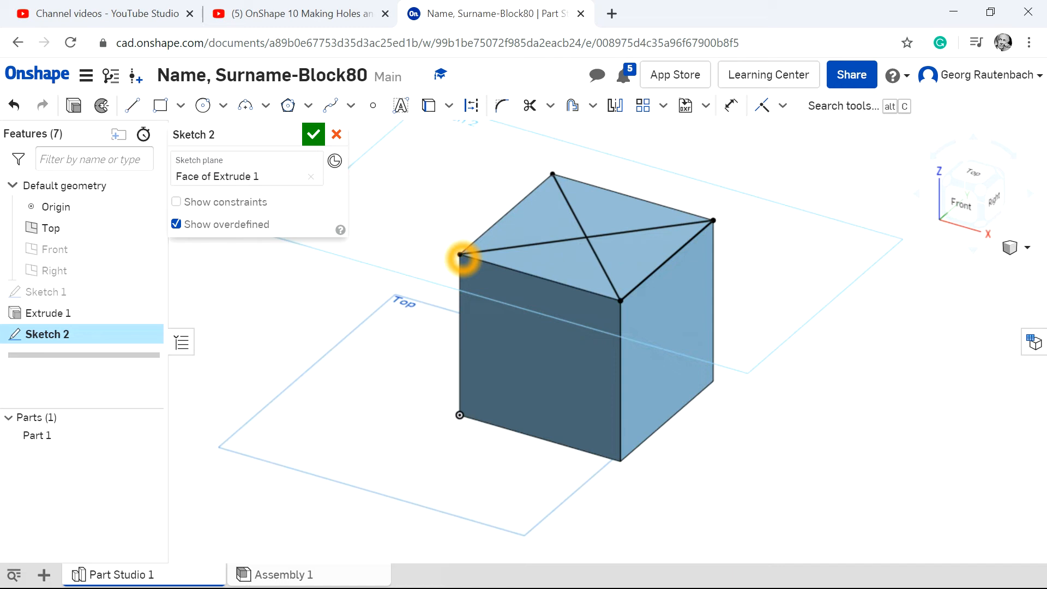
{"action": "left_click", "coordinate": [433, 282]}
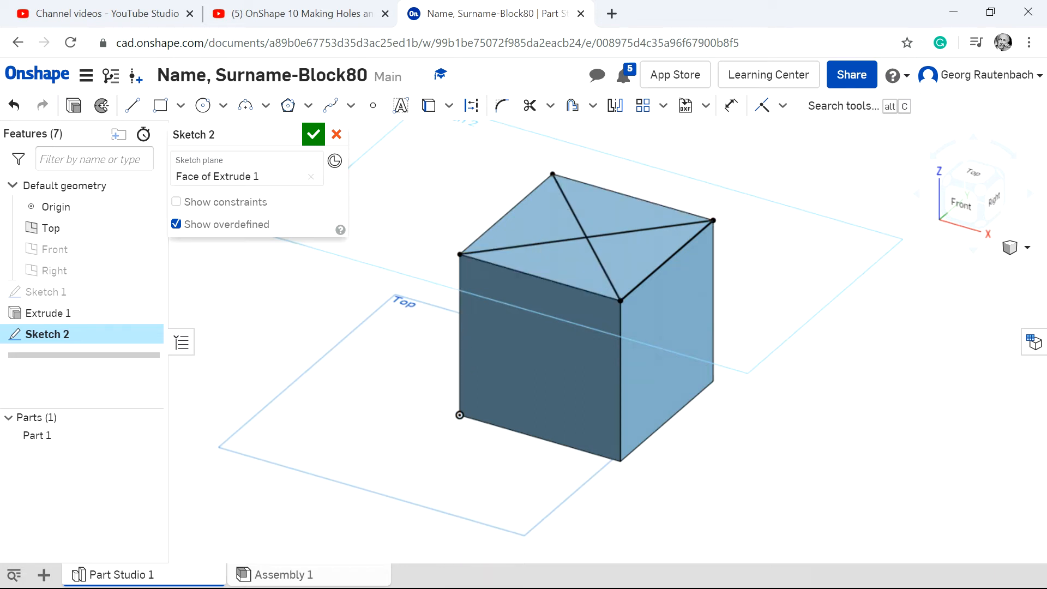
Draw a circle centred where the diagonals cross and dimension its diameter to 40 mm.
{"action": "left_click", "coordinate": [203, 105]}
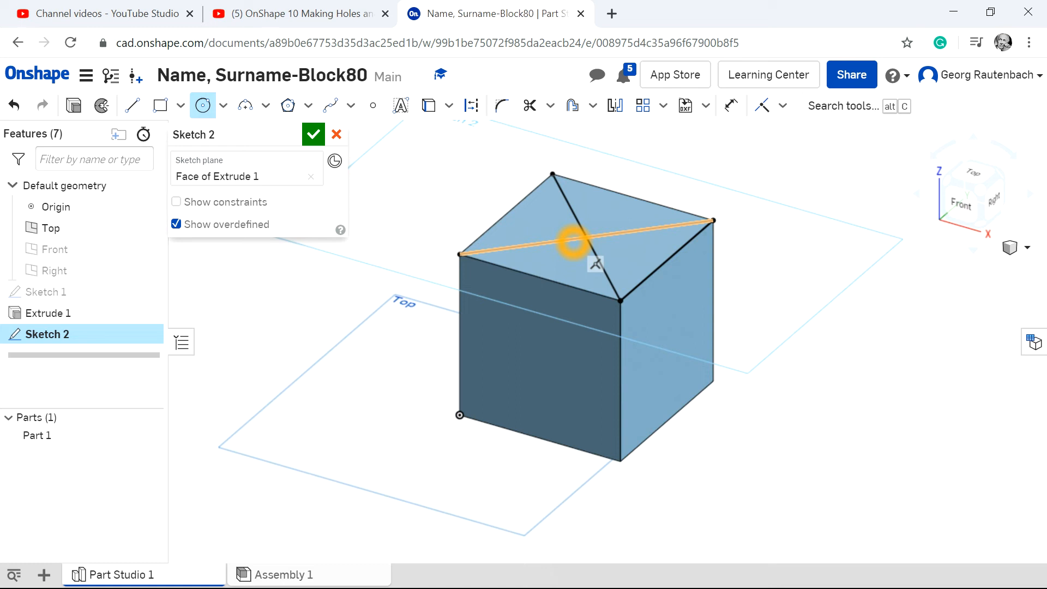
{"action": "left_click_drag", "start_coordinate": [588, 239], "coordinate": [635, 219]}
{"action": "left_click", "coordinate": [732, 105]}
{"action": "left_click", "coordinate": [623, 214]}
{"action": "left_click", "coordinate": [801, 184]}
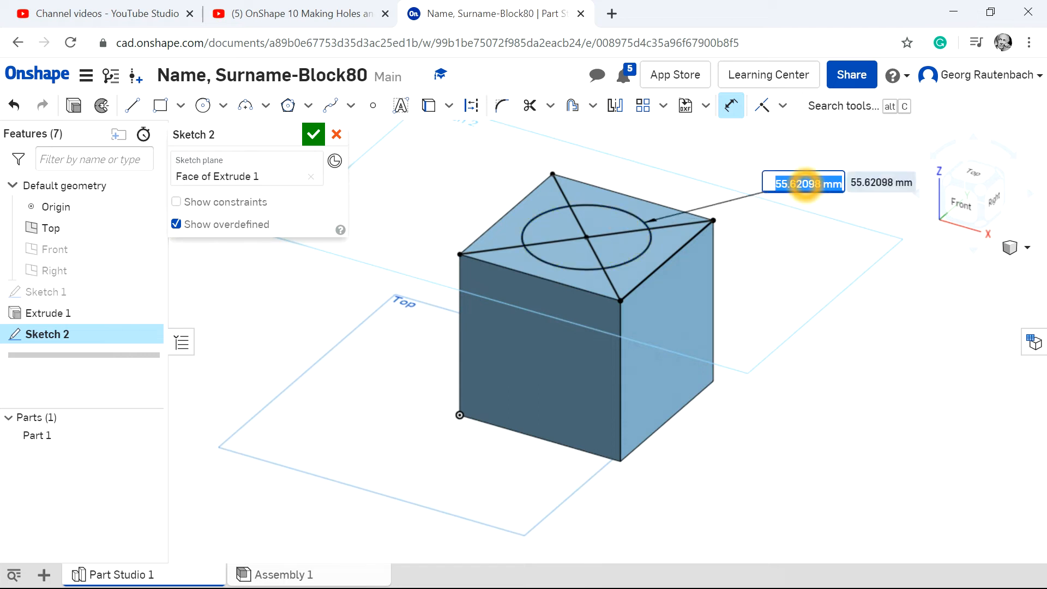
{"action": "key", "text": "BackSpace"}
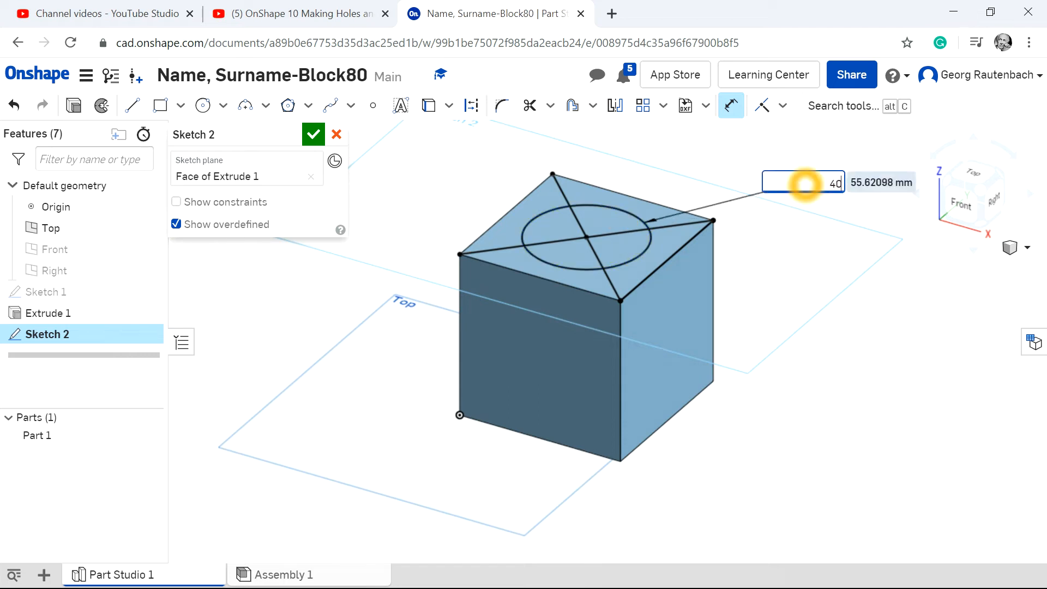
{"action": "type", "text": "40"}
{"action": "key", "text": "Return"}
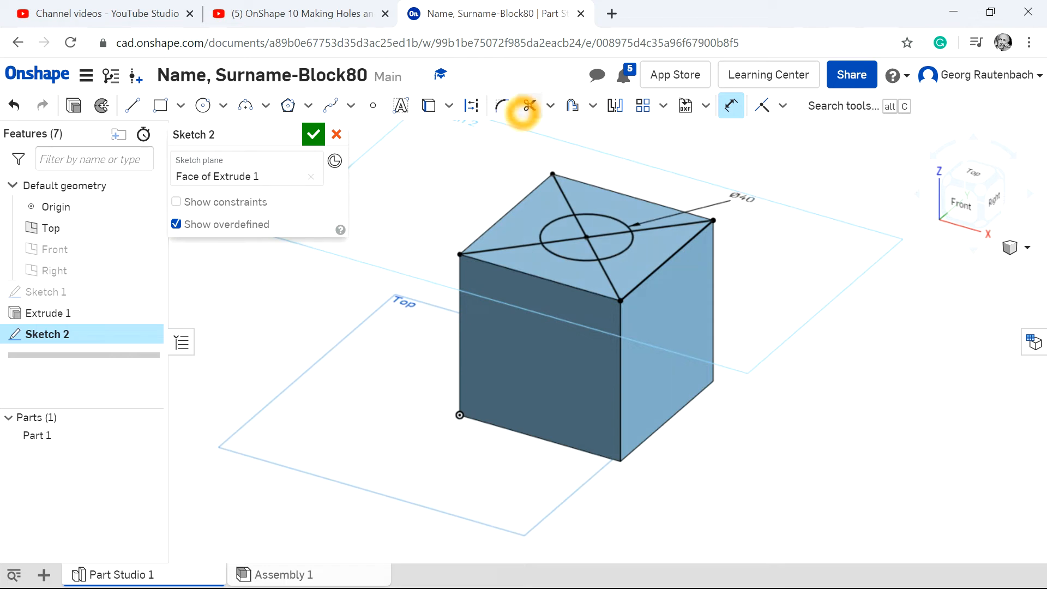
Trim away all diagonal segments inside and outside the circle on the top face.
{"action": "left_click", "coordinate": [530, 107]}
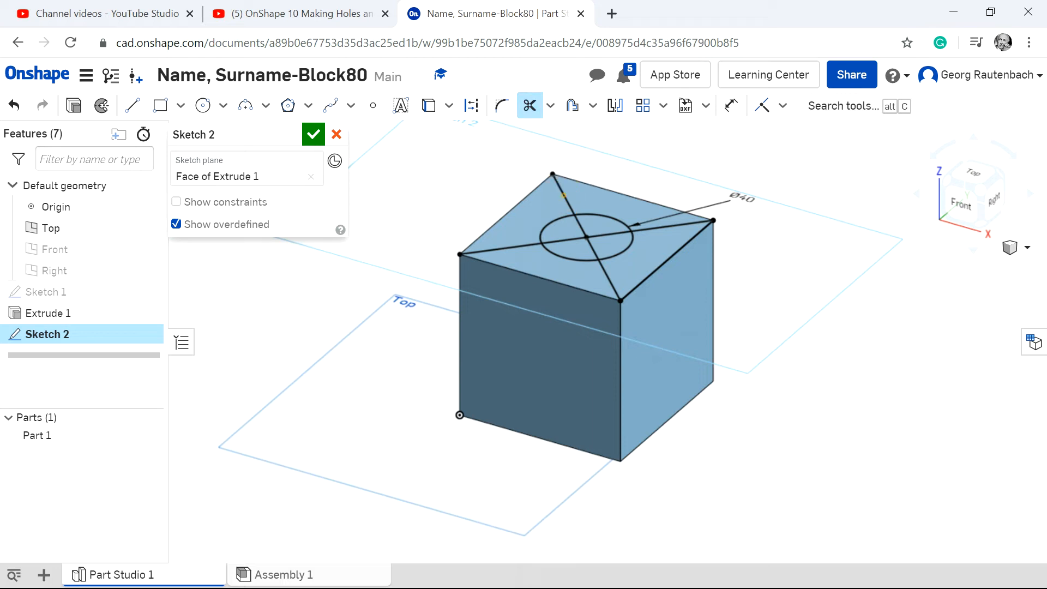
{"action": "left_click", "coordinate": [518, 249]}
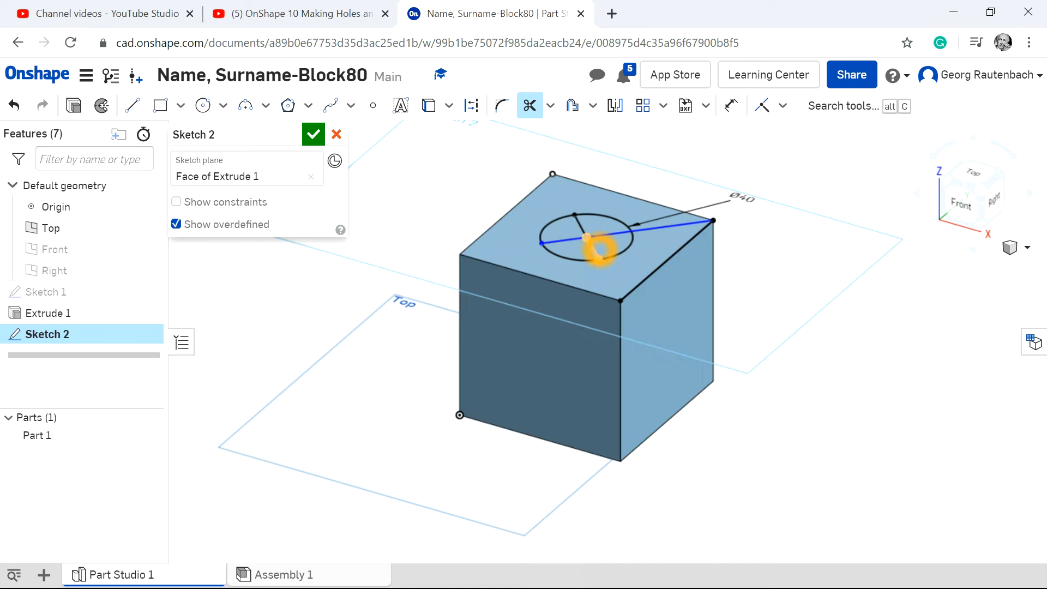
{"action": "left_click", "coordinate": [598, 250]}
{"action": "left_click", "coordinate": [615, 233]}
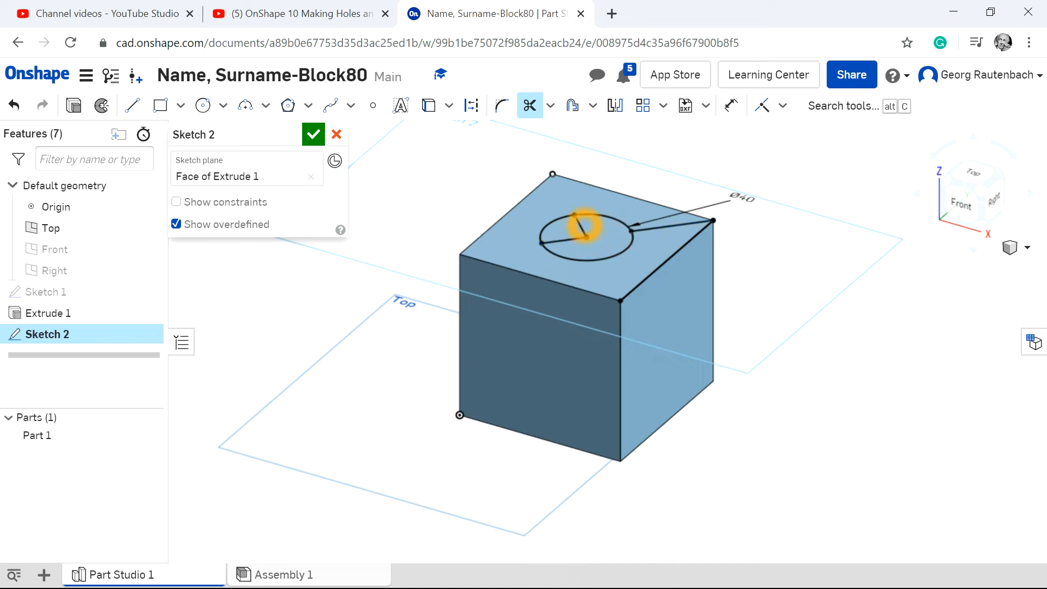
{"action": "left_click", "coordinate": [572, 240]}
{"action": "left_click", "coordinate": [677, 226]}
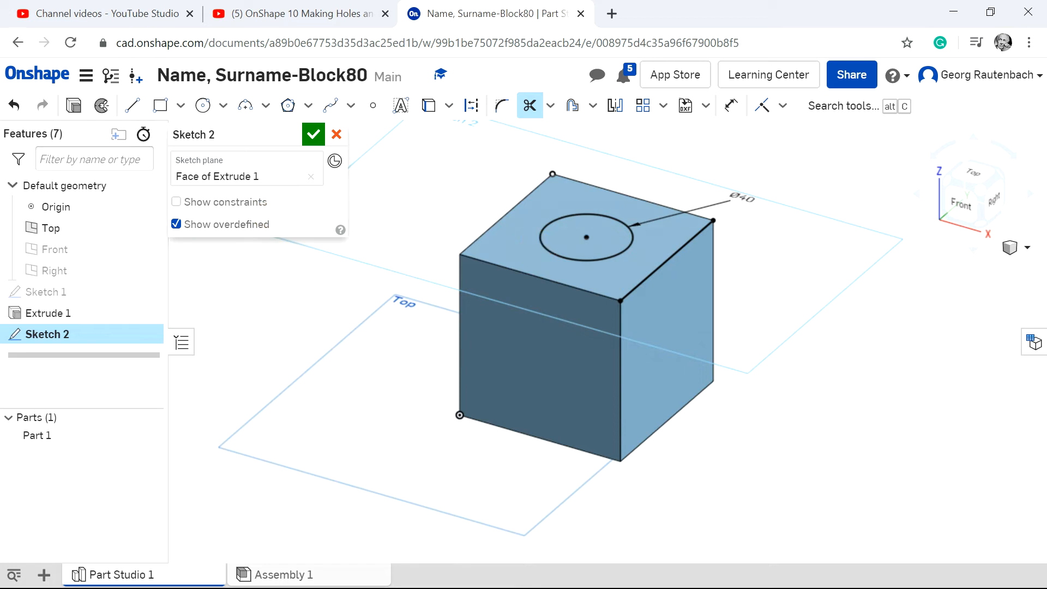
Extrude the circle as a blind removal about 119 mm deep to cut a hole right through the block.
{"action": "left_click", "coordinate": [74, 106]}
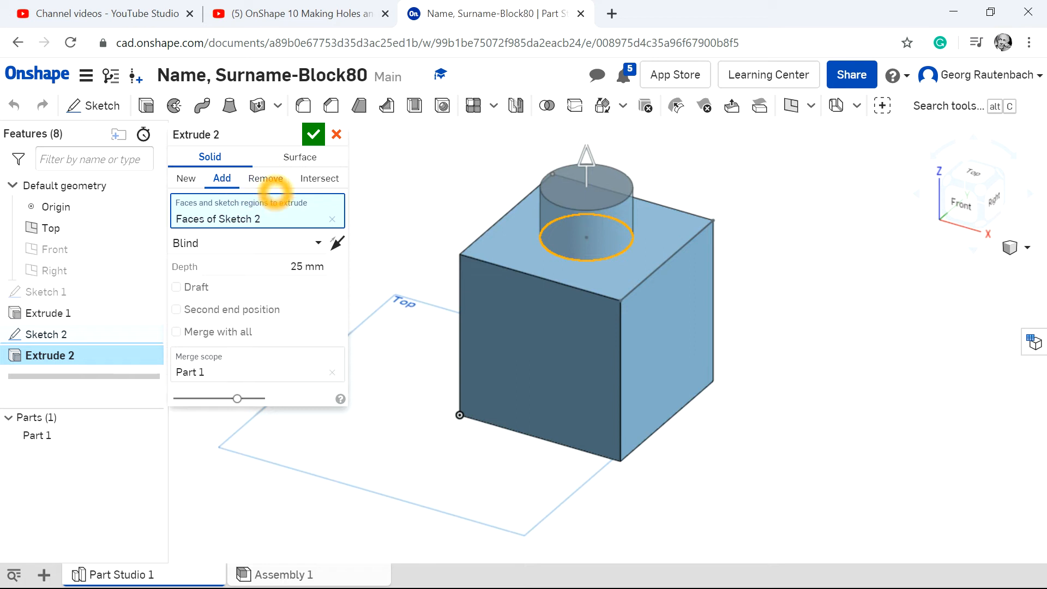
{"action": "left_click", "coordinate": [267, 180]}
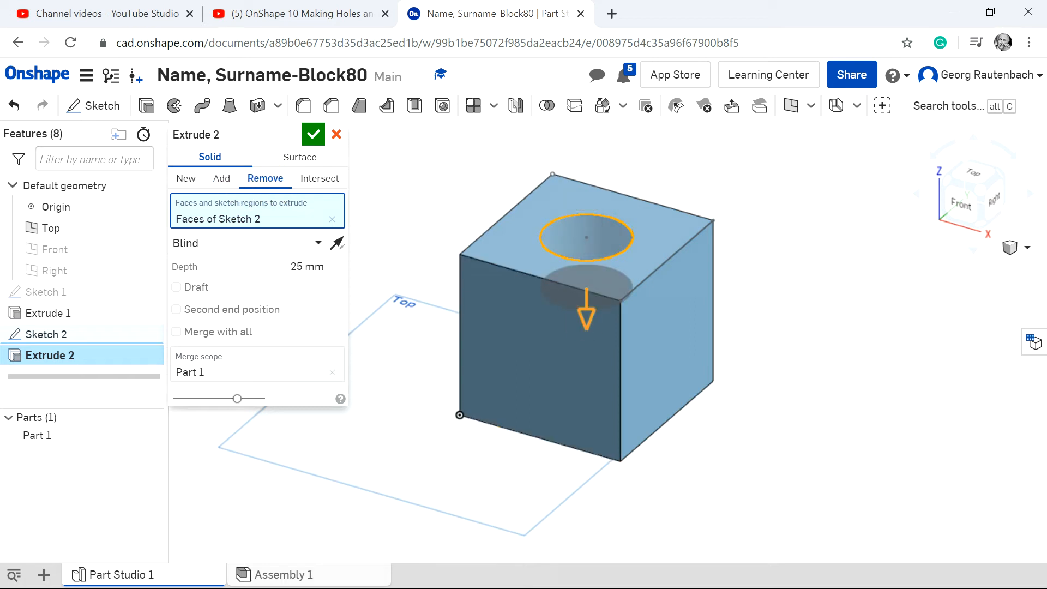
{"action": "left_click_drag", "start_coordinate": [588, 310], "coordinate": [586, 496]}
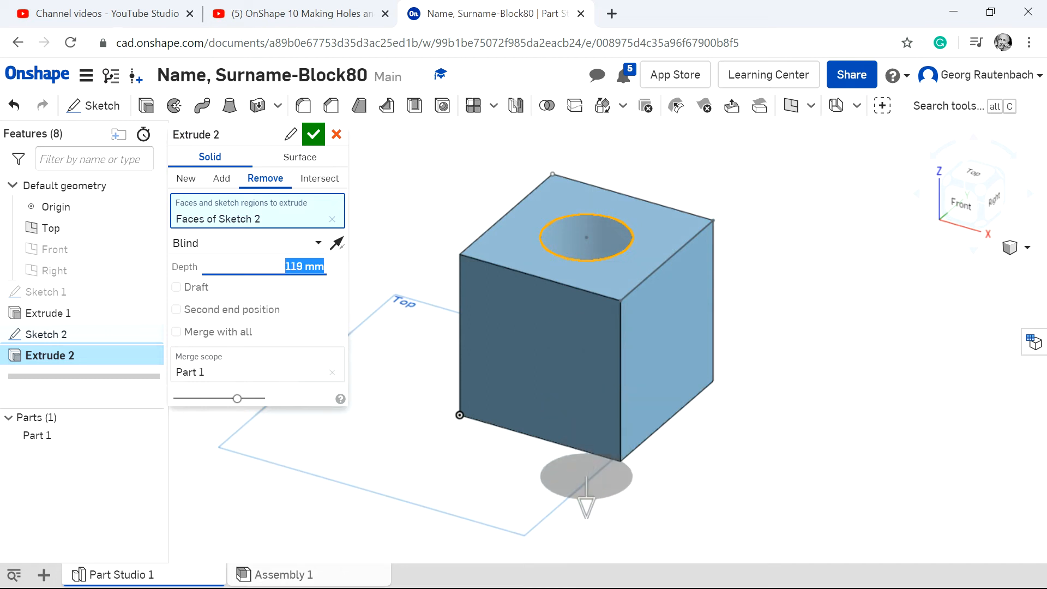
{"action": "left_click", "coordinate": [313, 134]}
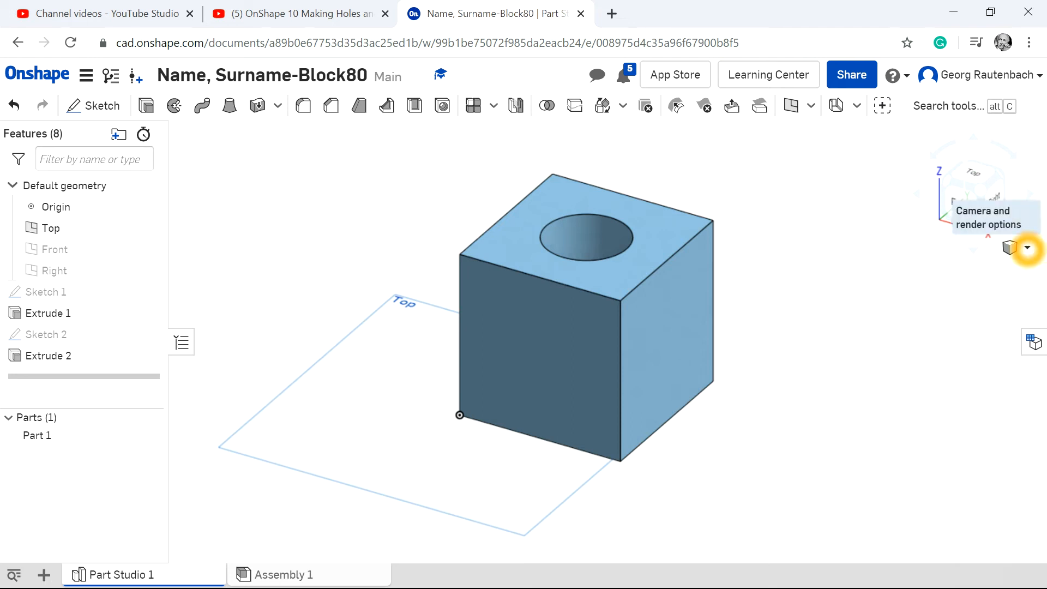
Start a new sketch on the right face of the block.
{"action": "left_click", "coordinate": [1027, 247]}
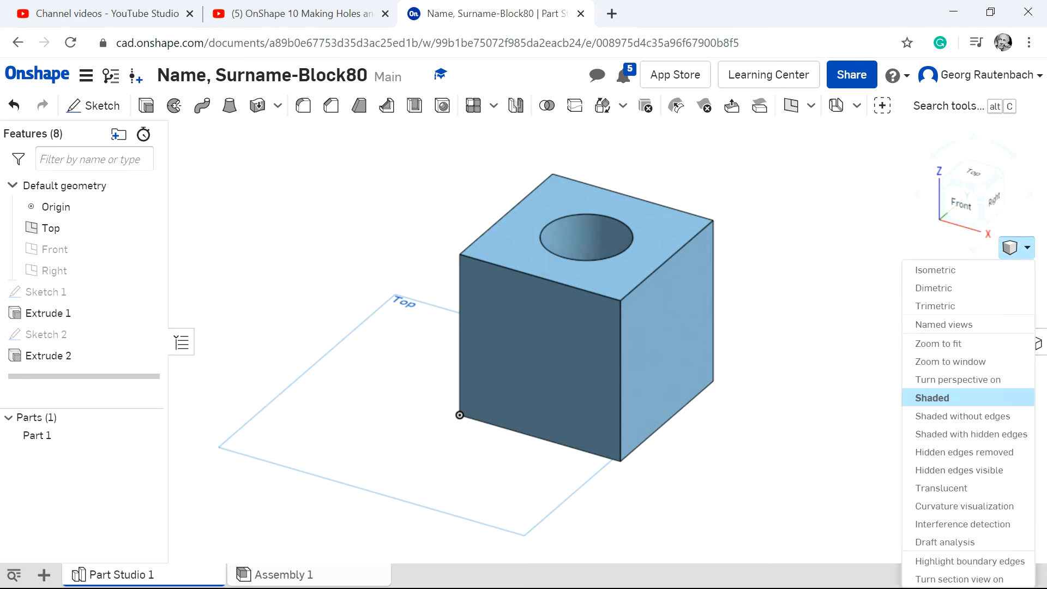
{"action": "left_click", "coordinate": [940, 272]}
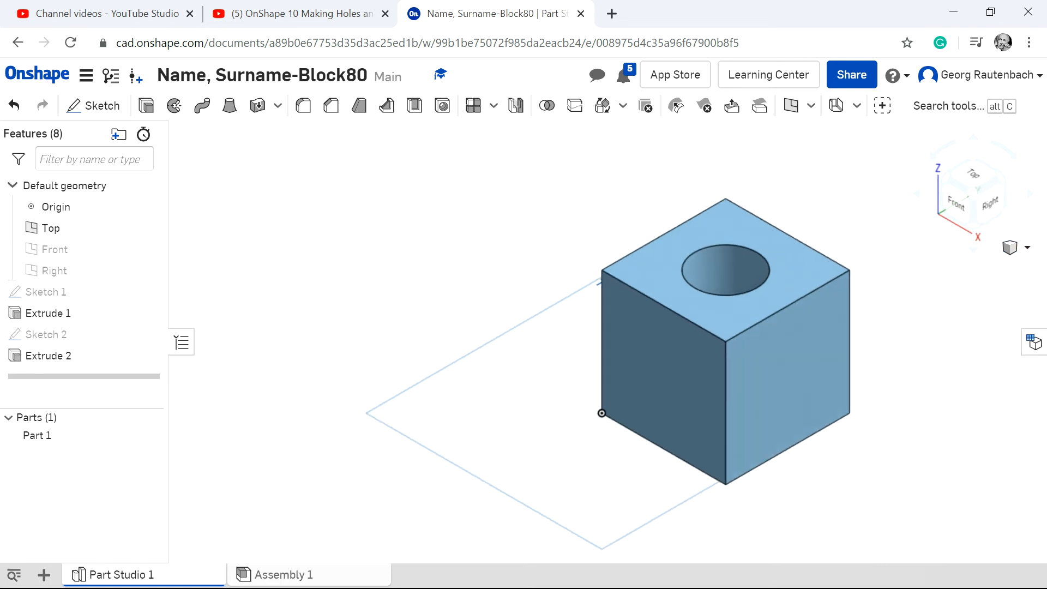
{"action": "left_click", "coordinate": [971, 175]}
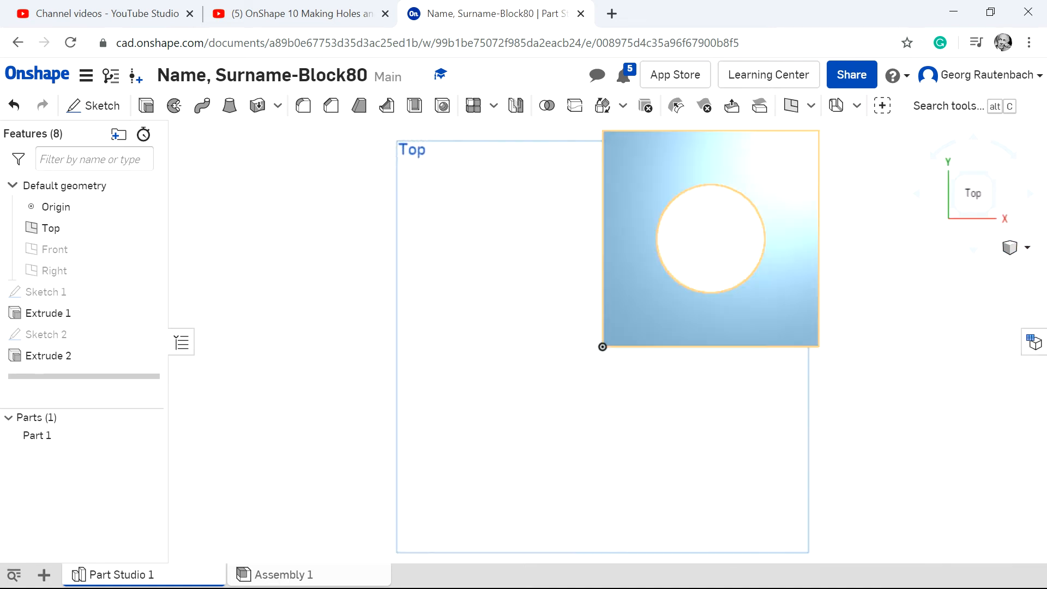
{"action": "left_click", "coordinate": [1027, 247]}
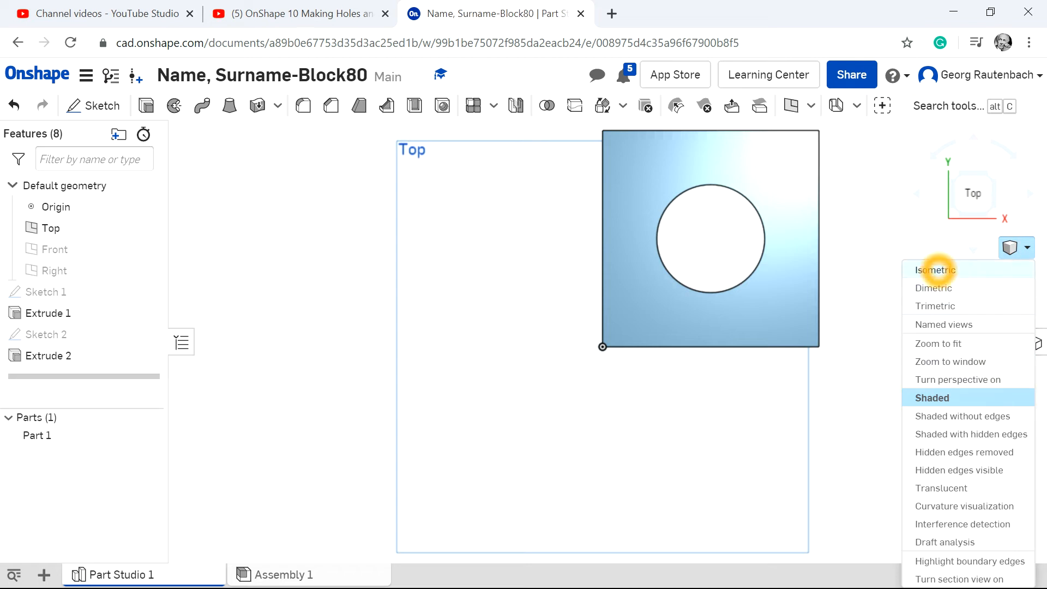
{"action": "left_click", "coordinate": [936, 269]}
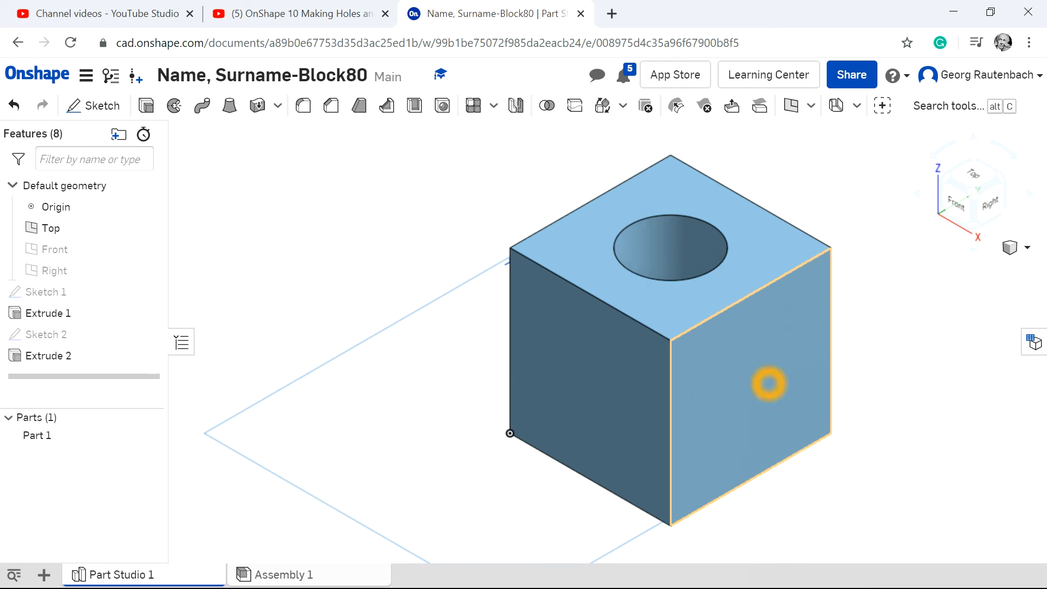
{"action": "left_click", "coordinate": [758, 378]}
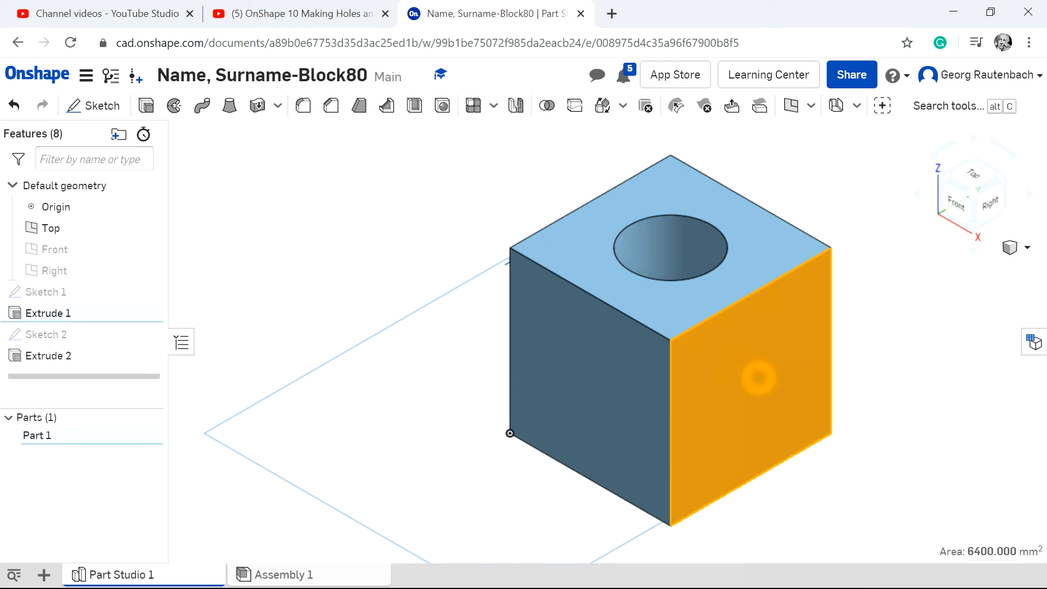
{"action": "left_click", "coordinate": [98, 106]}
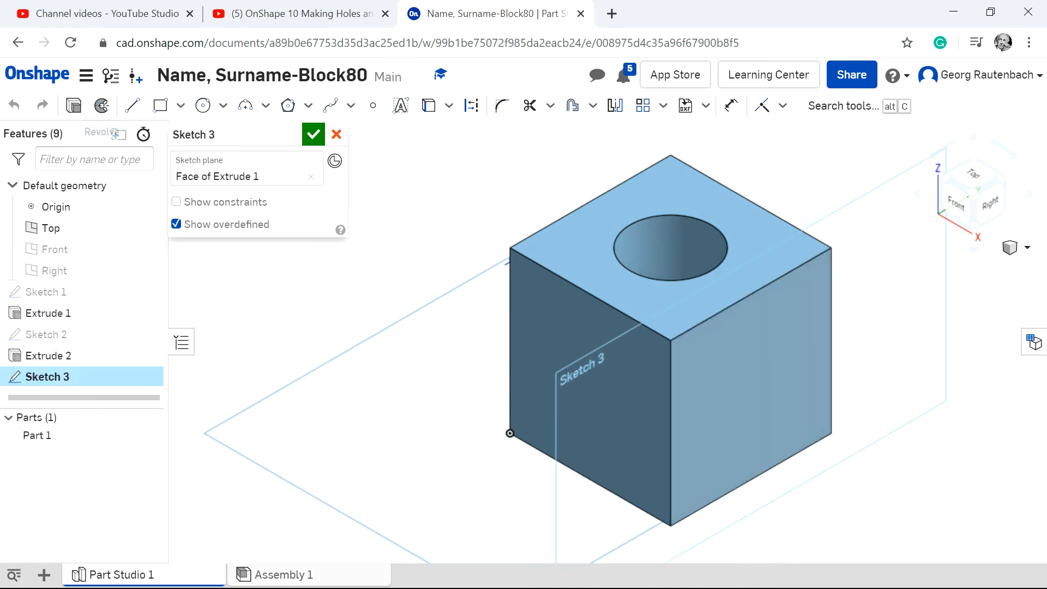
{"action": "left_click", "coordinate": [738, 390]}
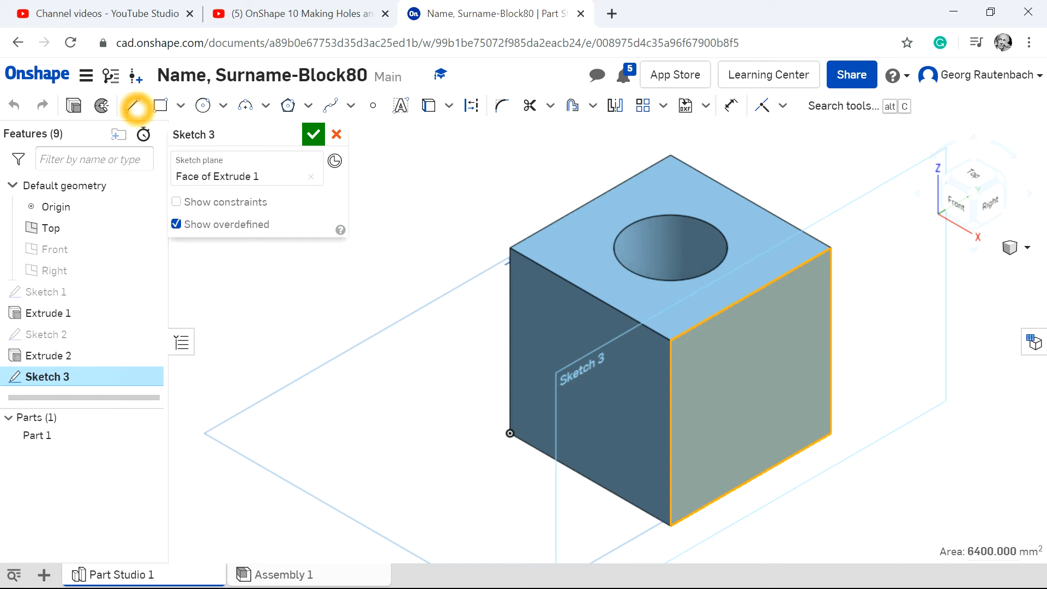
Draw a diagonal line across the right face from its upper rear corner to its lower front corner.
{"action": "left_click", "coordinate": [132, 105]}
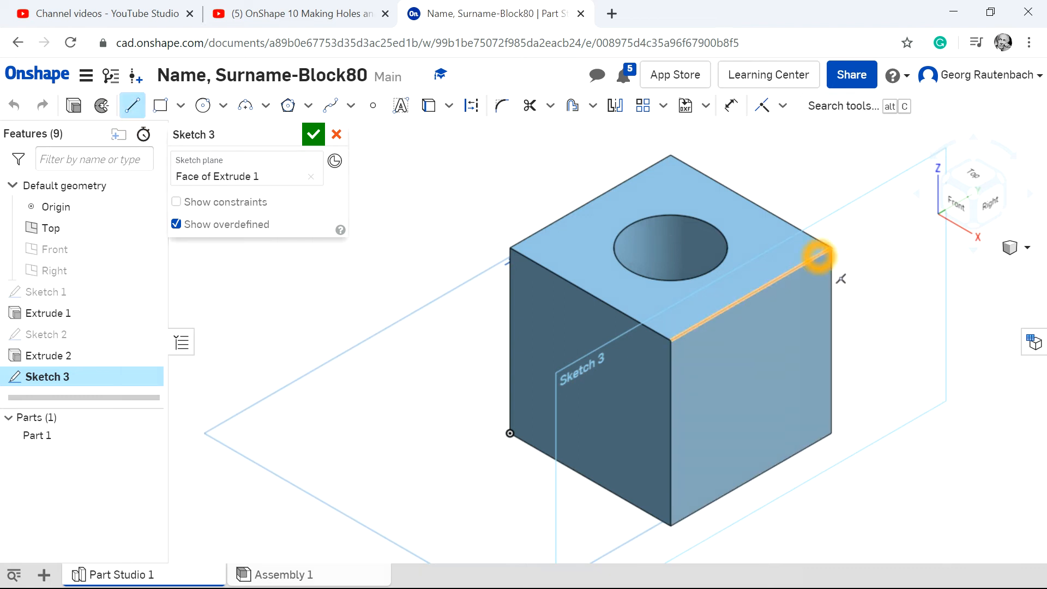
{"action": "left_click", "coordinate": [672, 521]}
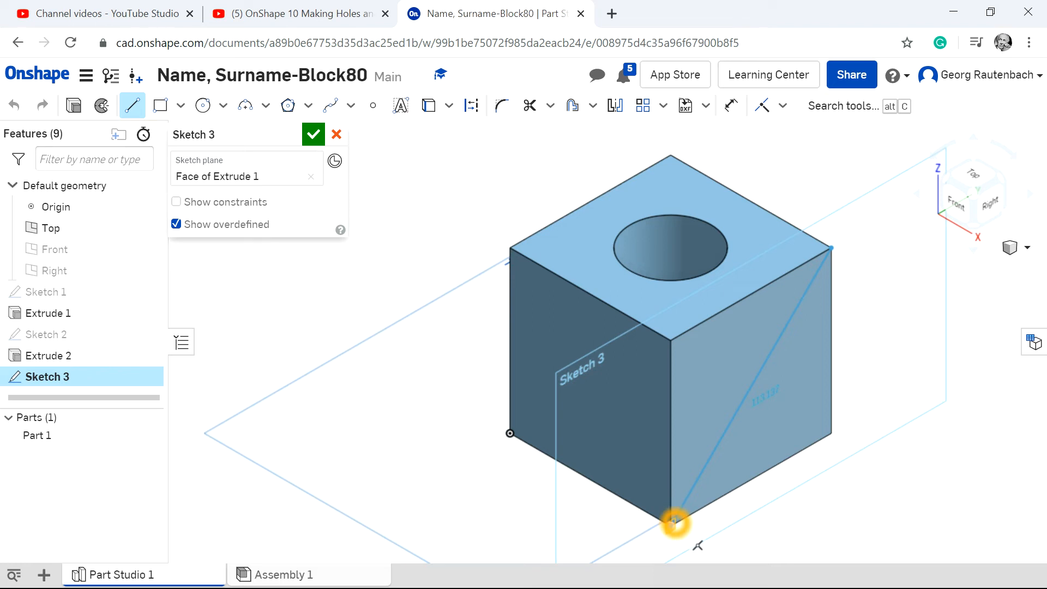
{"action": "key", "text": "Escape"}
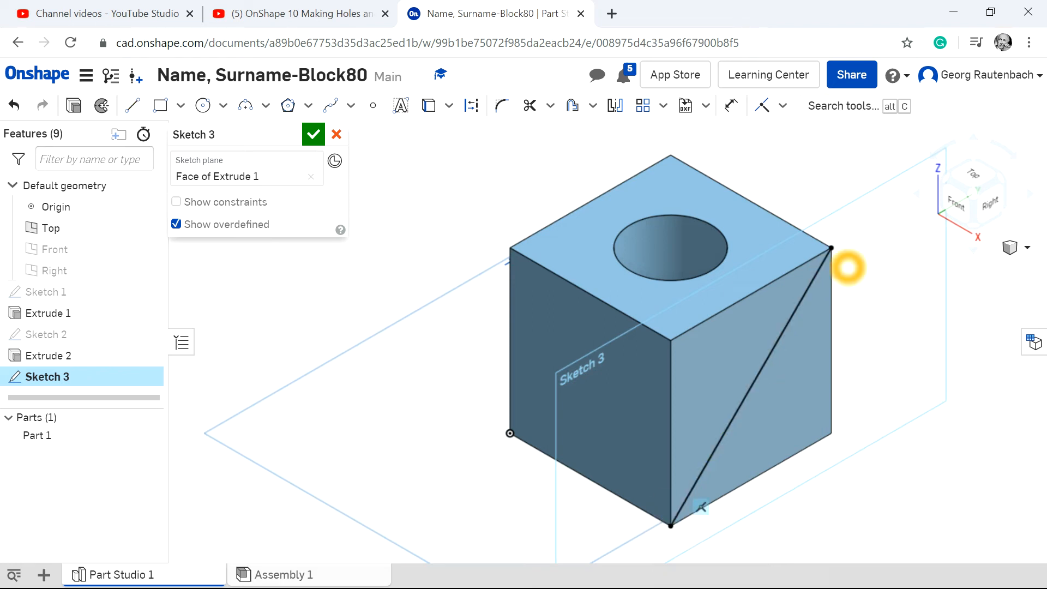
Draw the second diagonal line across the right face from its upper front corner to its lower rear corner.
{"action": "left_click", "coordinate": [993, 203]}
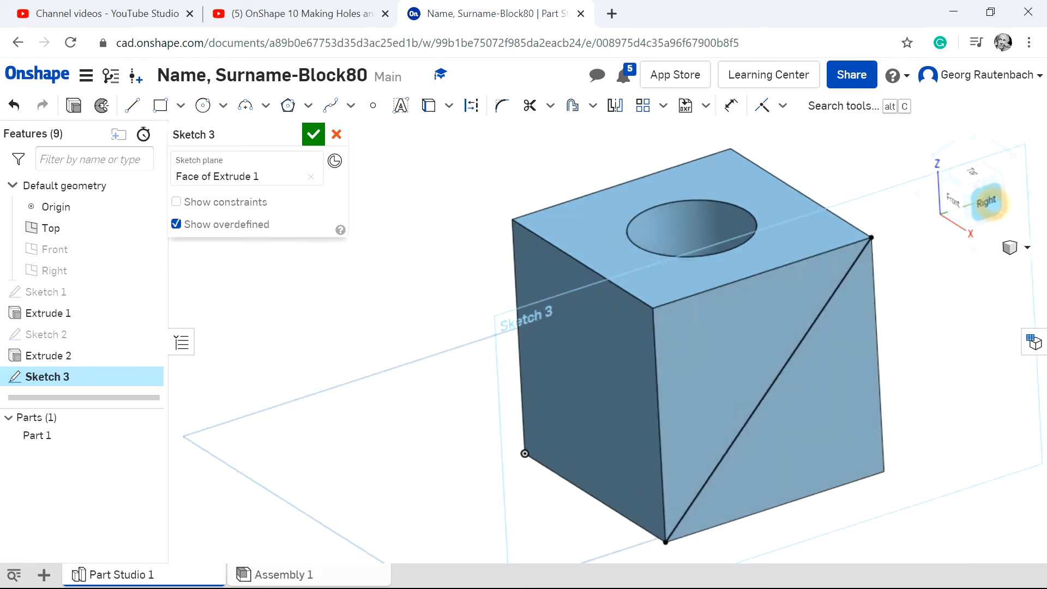
{"action": "scroll", "coordinate": [676, 268], "scroll_direction": "down", "scroll_amount": 3}
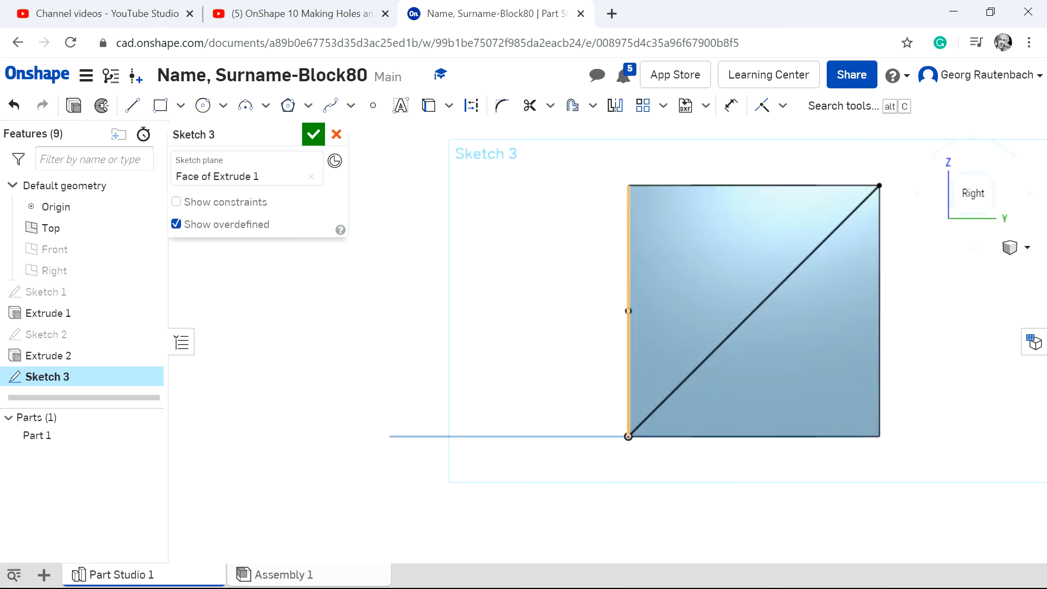
{"action": "left_click", "coordinate": [133, 105]}
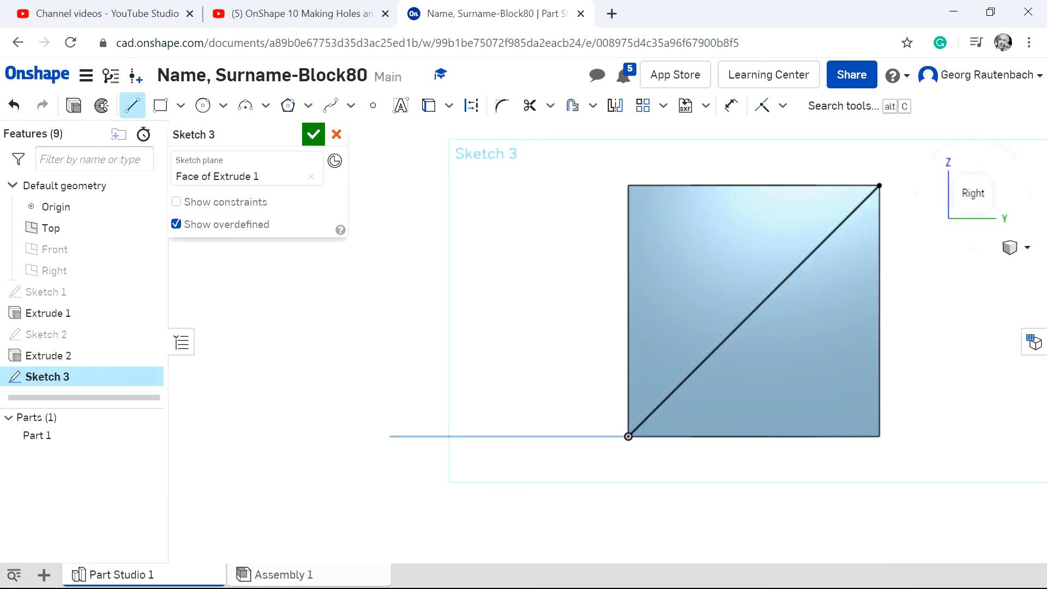
{"action": "left_click", "coordinate": [630, 186]}
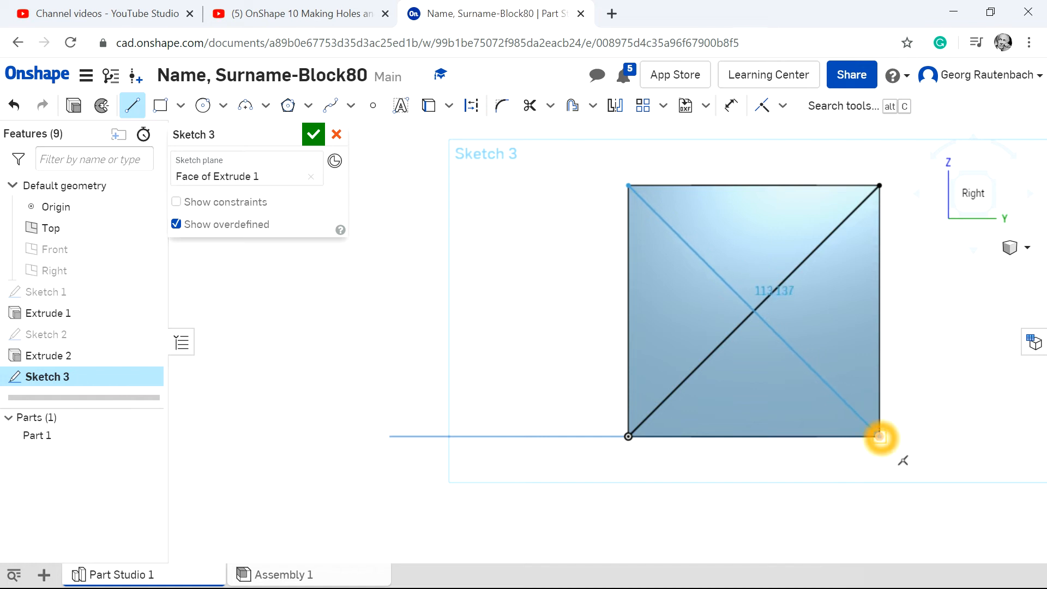
{"action": "left_click", "coordinate": [879, 436]}
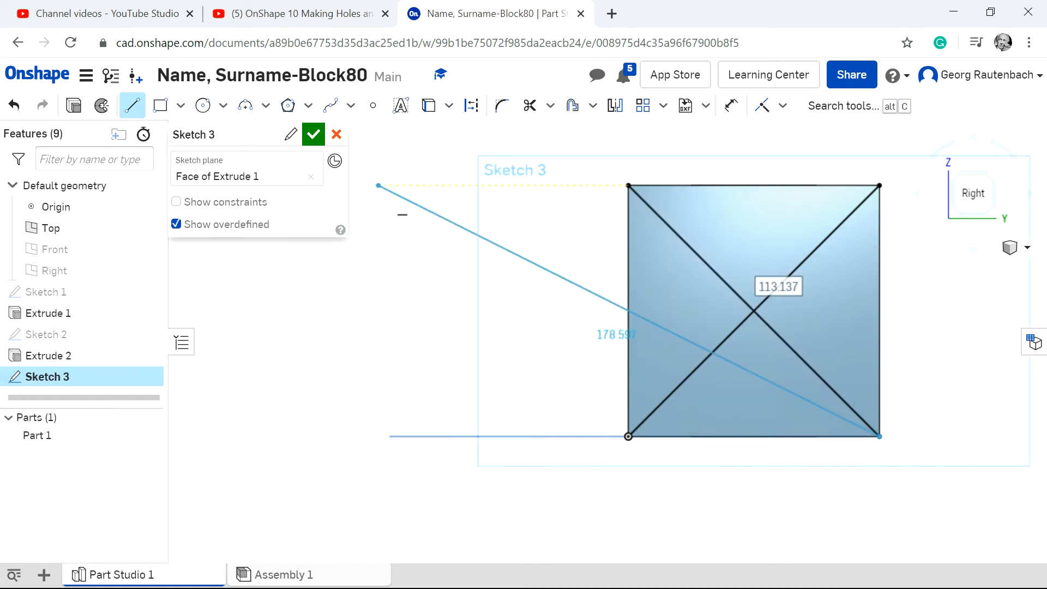
Draw a circle centred on the crossing of the right face's diagonals and set its diameter to 40 mm.
{"action": "left_click", "coordinate": [203, 106]}
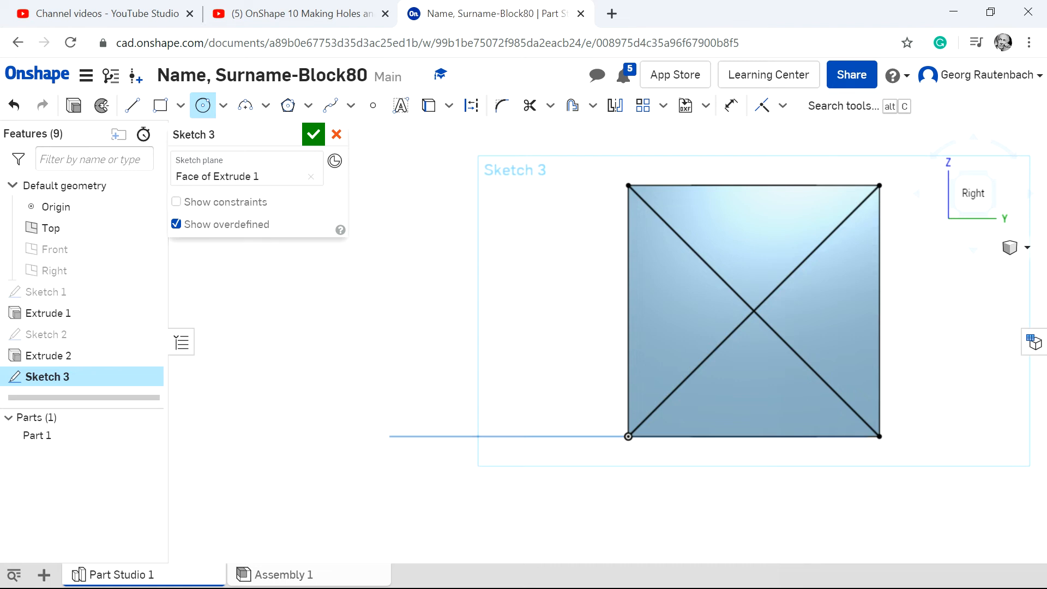
{"action": "left_click", "coordinate": [754, 311]}
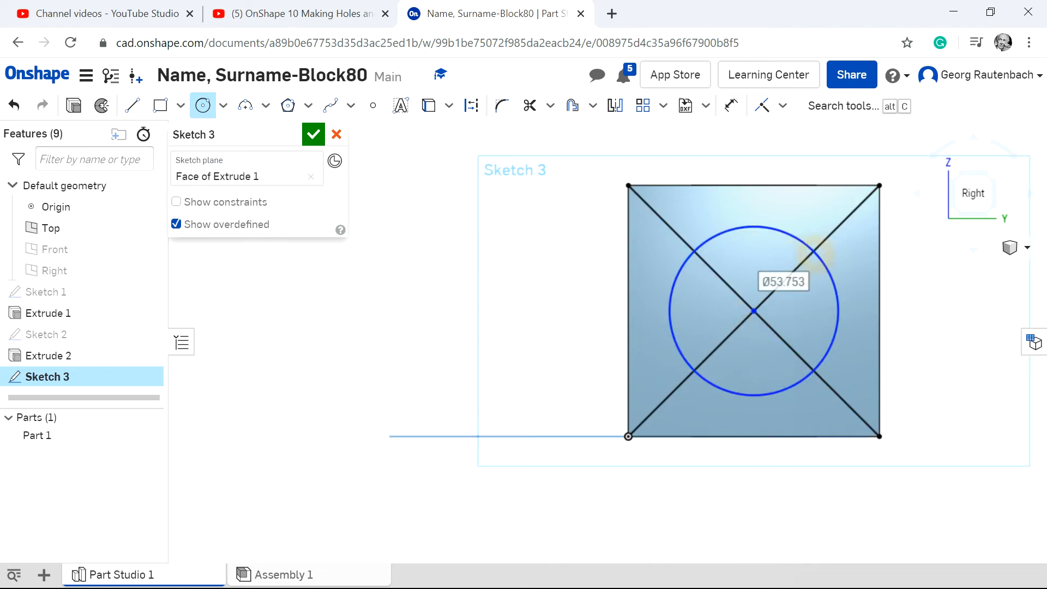
{"action": "left_click", "coordinate": [731, 104]}
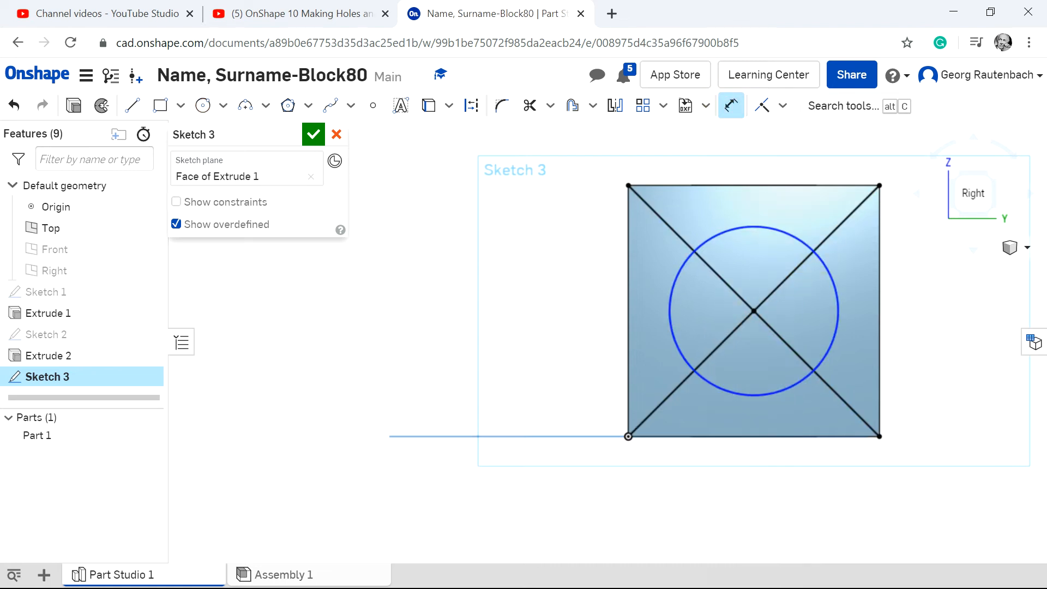
{"action": "left_click", "coordinate": [843, 326]}
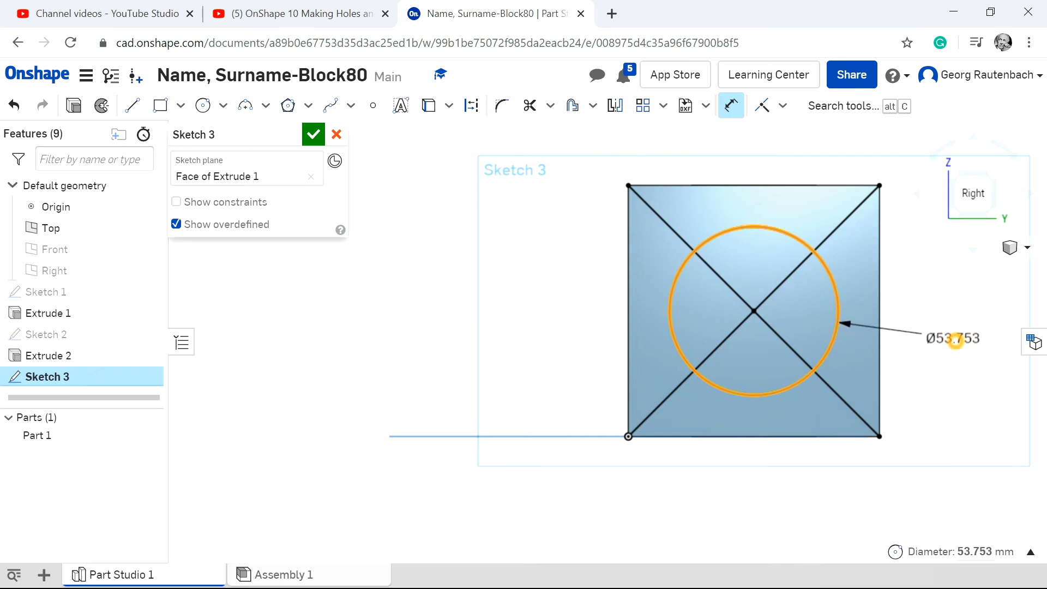
{"action": "left_click", "coordinate": [954, 338]}
{"action": "key", "text": "BackSpace"}
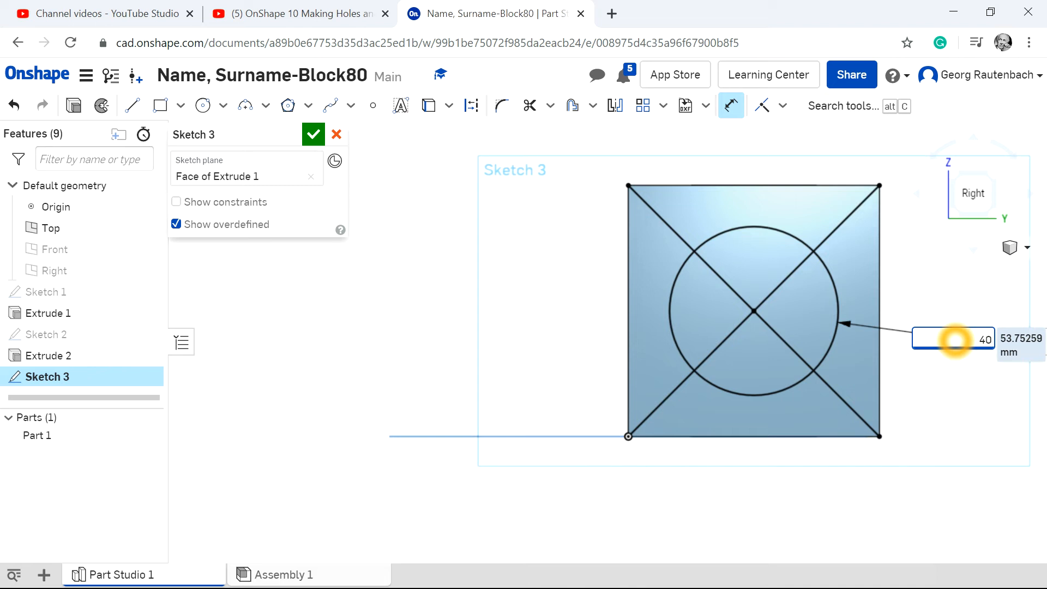
{"action": "type", "text": "40"}
{"action": "key", "text": "Return"}
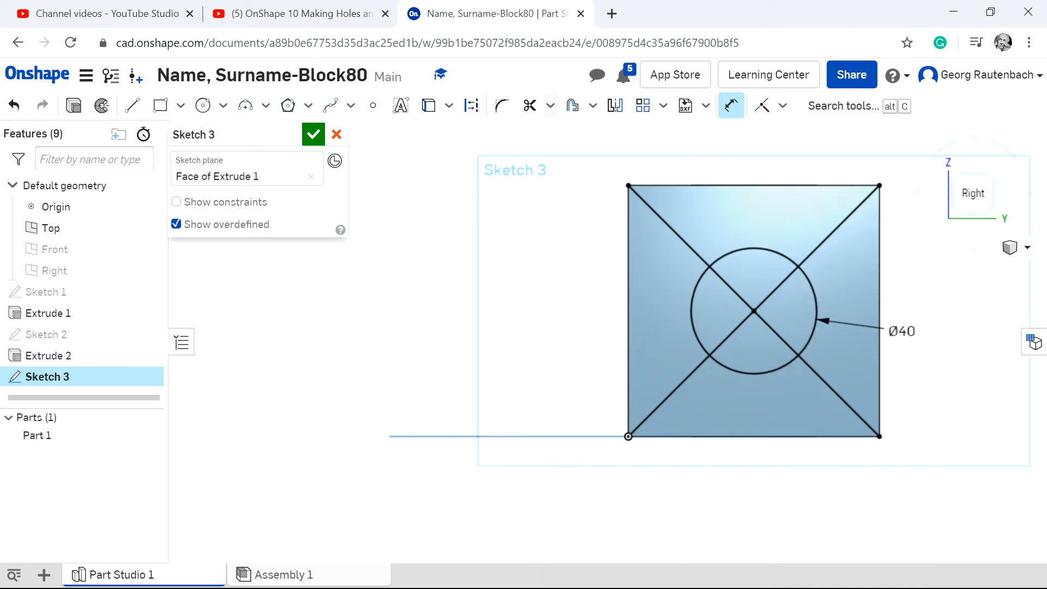
Trim away all diagonal segments inside and outside the circle on the right face.
{"action": "left_click", "coordinate": [530, 105]}
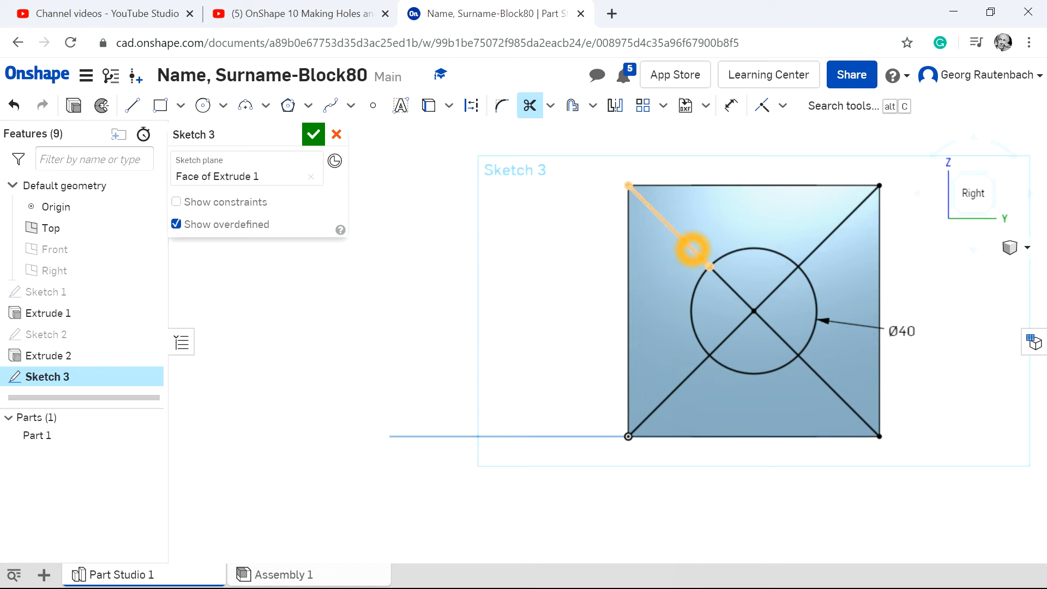
{"action": "left_click", "coordinate": [692, 249]}
{"action": "left_click", "coordinate": [731, 288]}
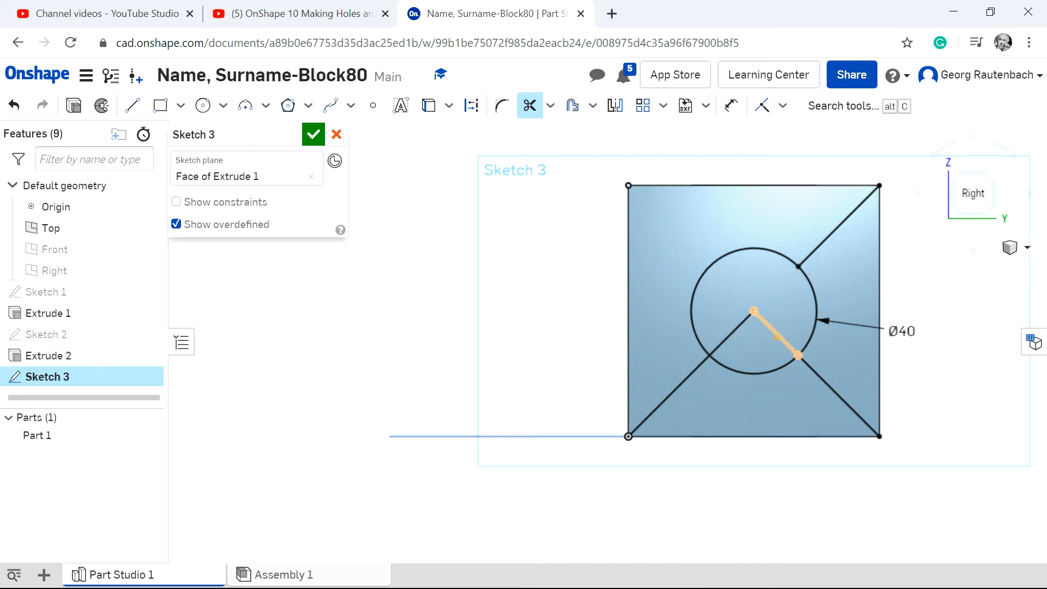
{"action": "left_click", "coordinate": [683, 388]}
{"action": "left_click", "coordinate": [845, 401]}
{"action": "left_click", "coordinate": [838, 228]}
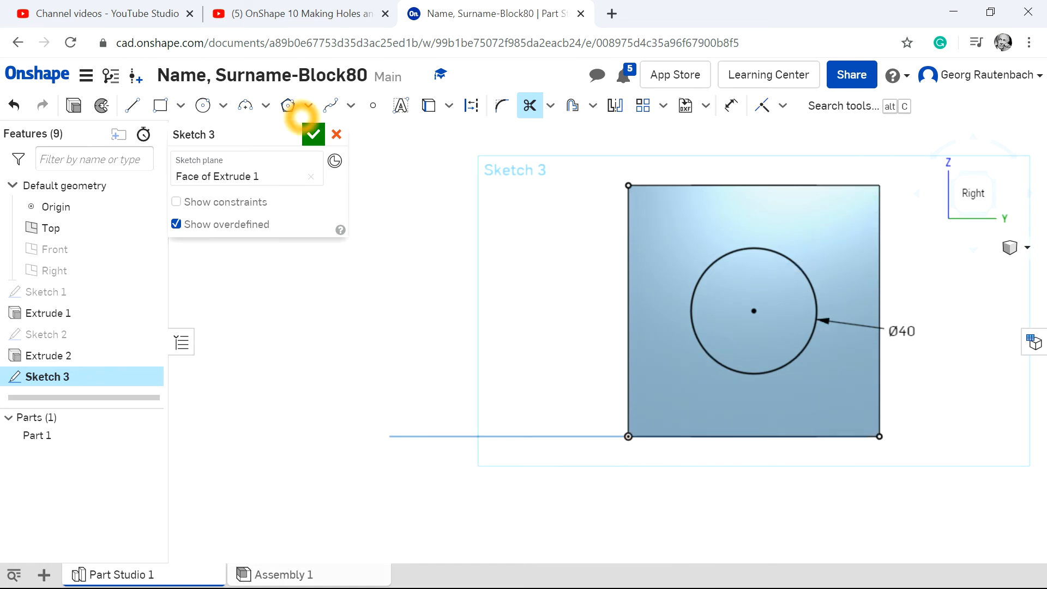
Extrude the right face's circle as a blind removal deep enough to cut a hole right through the block.
{"action": "left_click", "coordinate": [75, 104]}
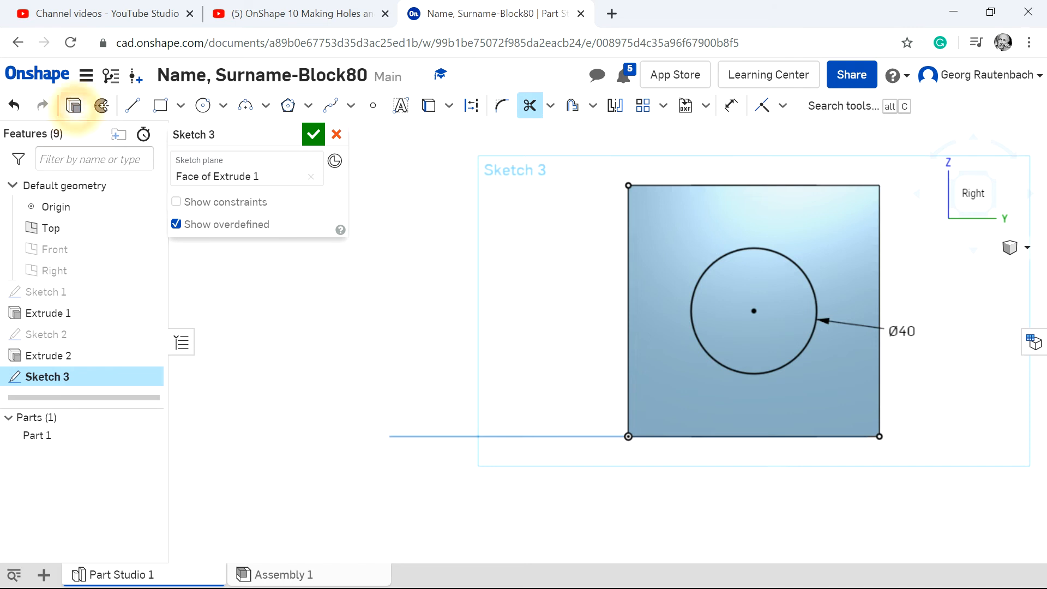
{"action": "left_click", "coordinate": [778, 346]}
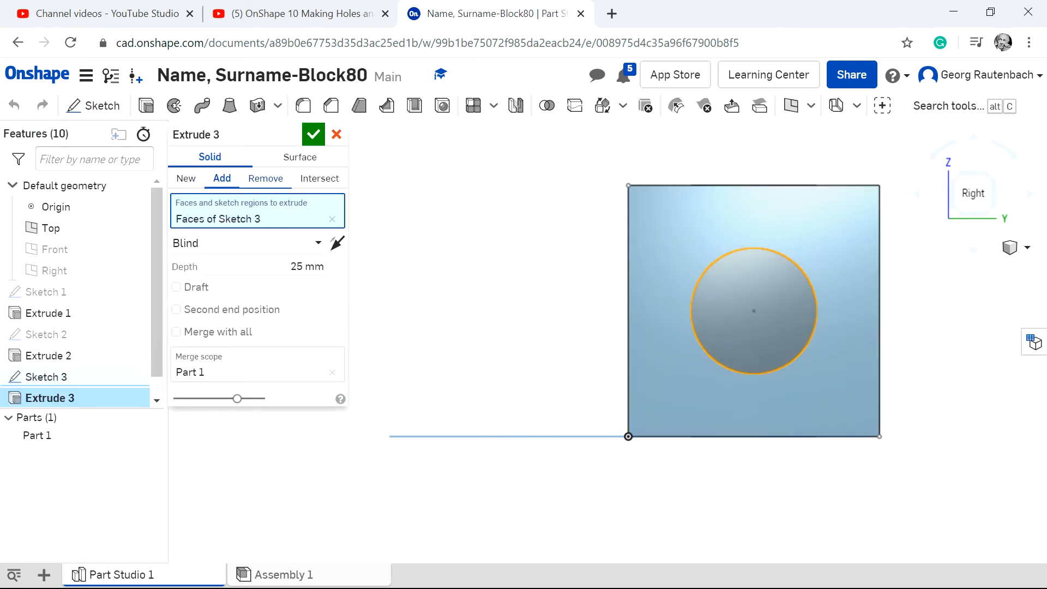
{"action": "mouse_move", "coordinate": [790, 346]}
{"action": "middle_mouse_down"}
{"action": "mouse_move", "coordinate": [825, 339]}
{"action": "mouse_move", "coordinate": [779, 334]}
{"action": "middle_mouse_up"}
{"action": "left_click", "coordinate": [778, 334]}
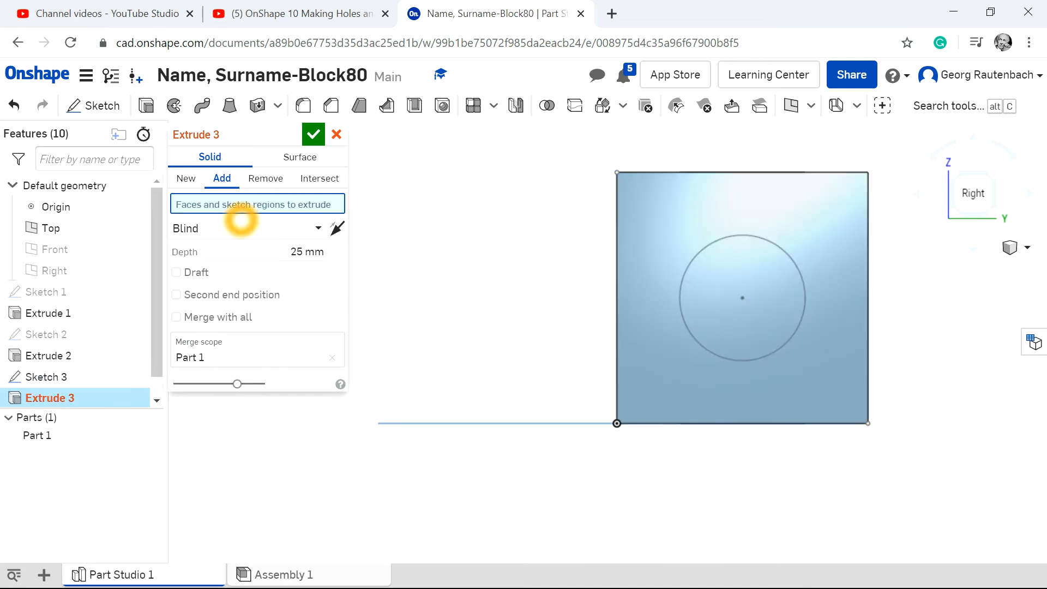
{"action": "left_click", "coordinate": [259, 180]}
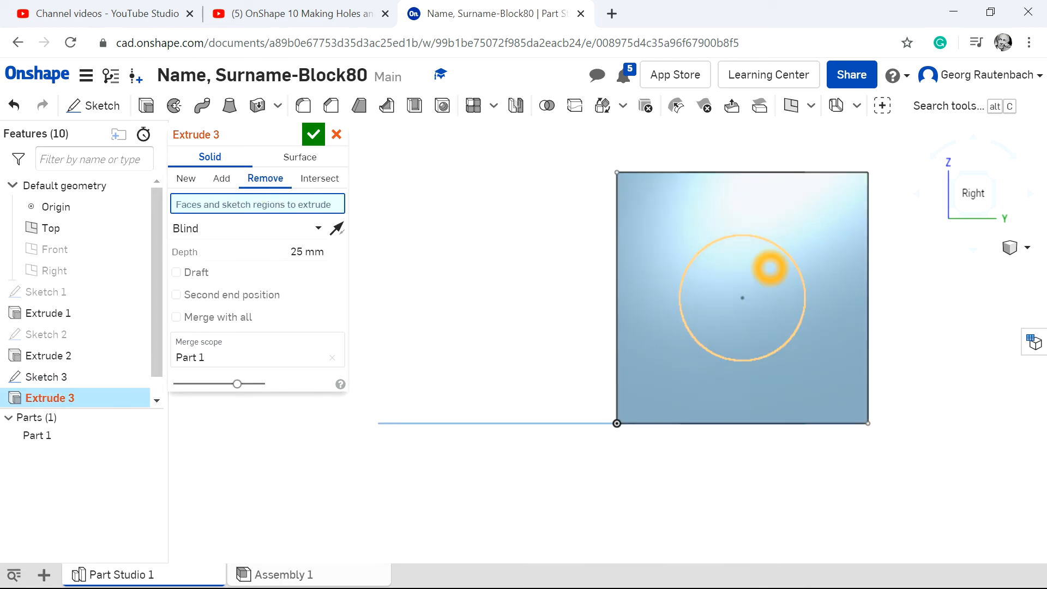
{"action": "left_click", "coordinate": [790, 259]}
{"action": "left_click", "coordinate": [252, 157]}
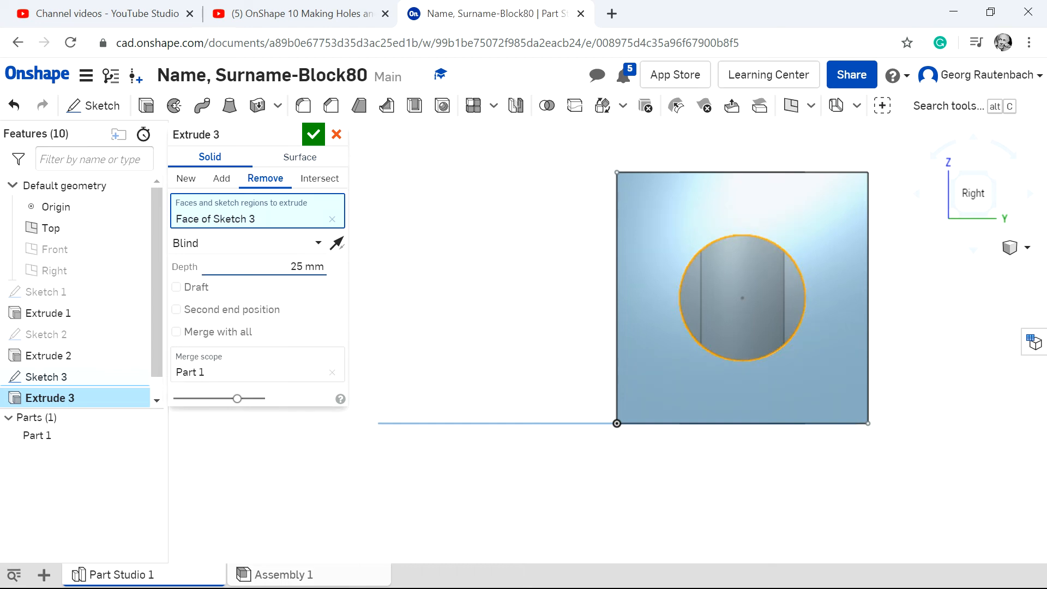
{"action": "left_click", "coordinate": [326, 267]}
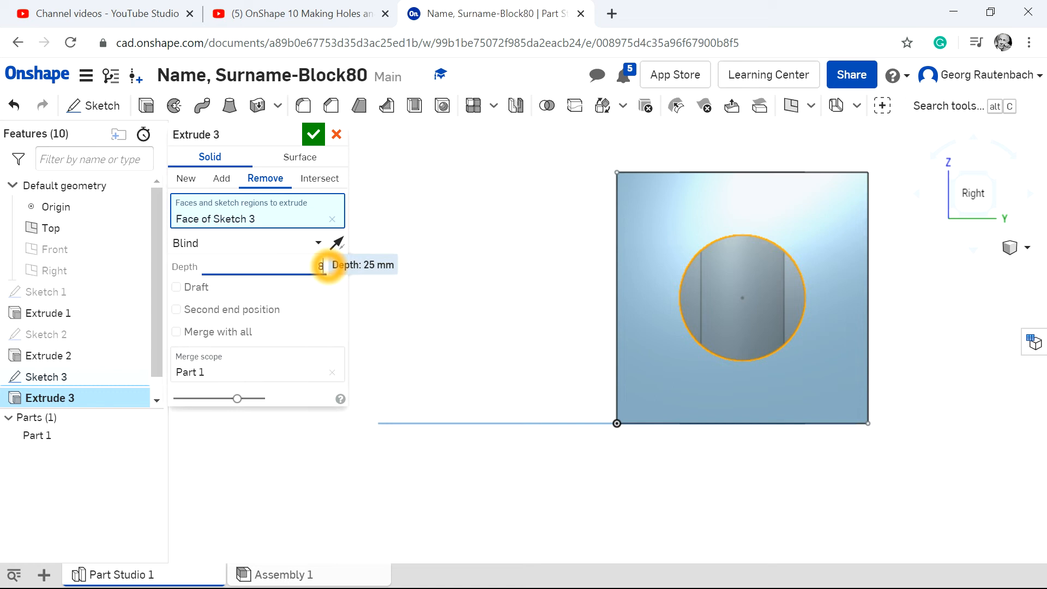
{"action": "left_click", "coordinate": [313, 135]}
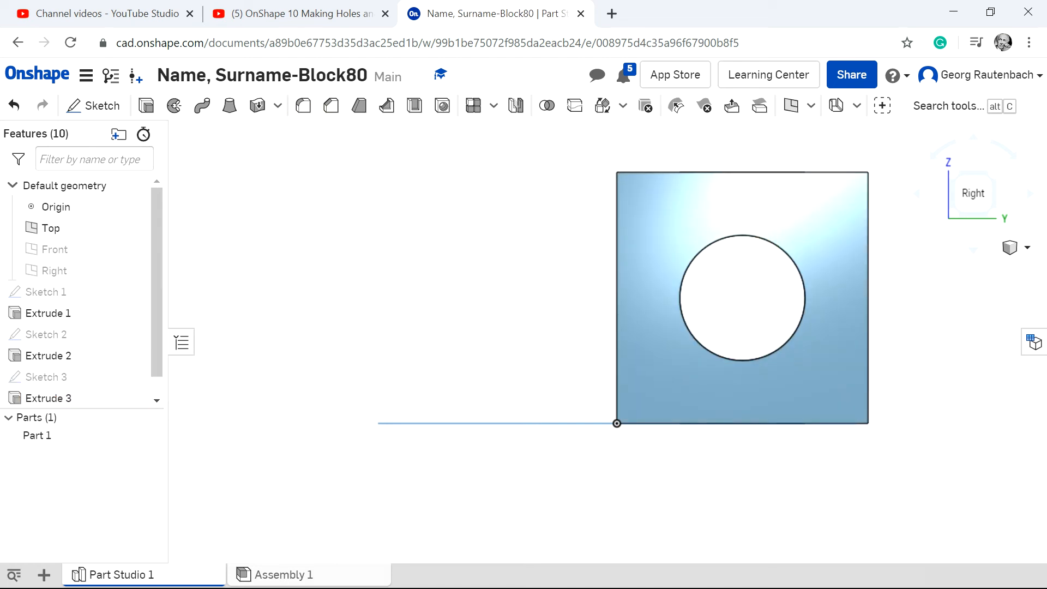
Start a new sketch on the front face of the block.
{"action": "left_click", "coordinate": [1025, 249]}
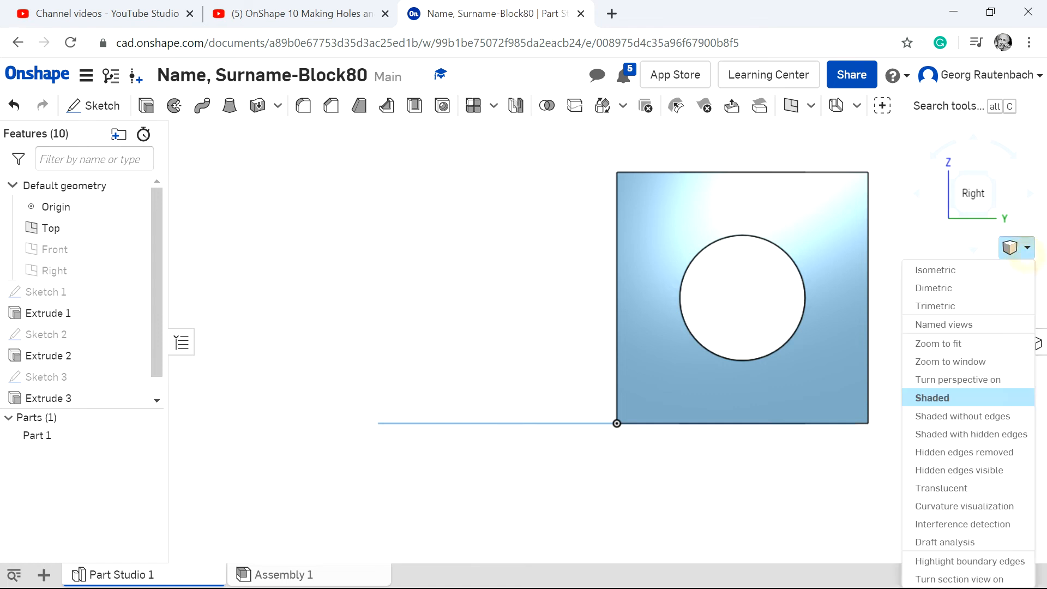
{"action": "left_click", "coordinate": [977, 273]}
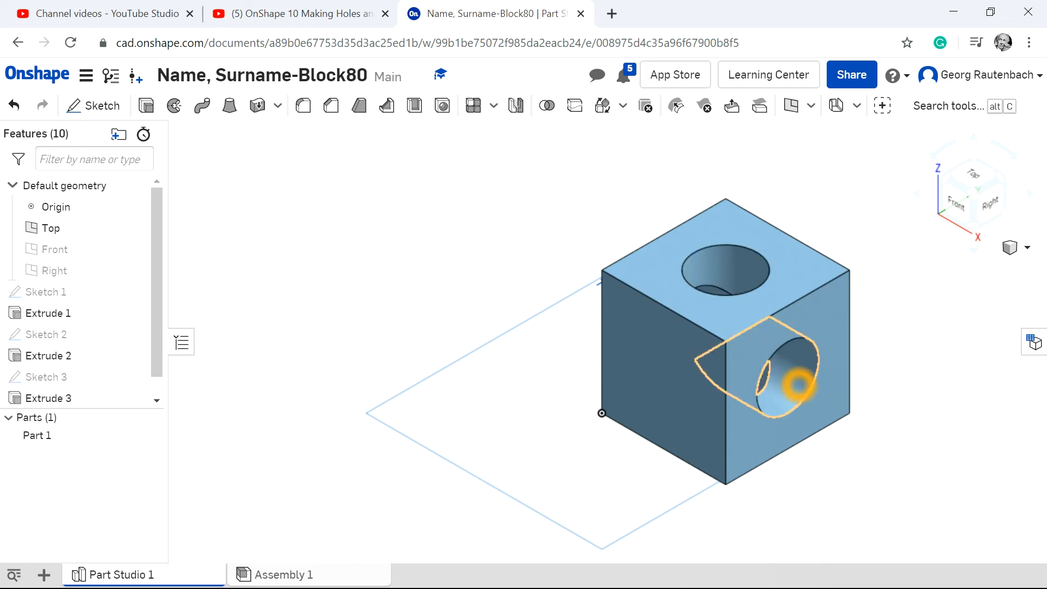
{"action": "left_click", "coordinate": [685, 379]}
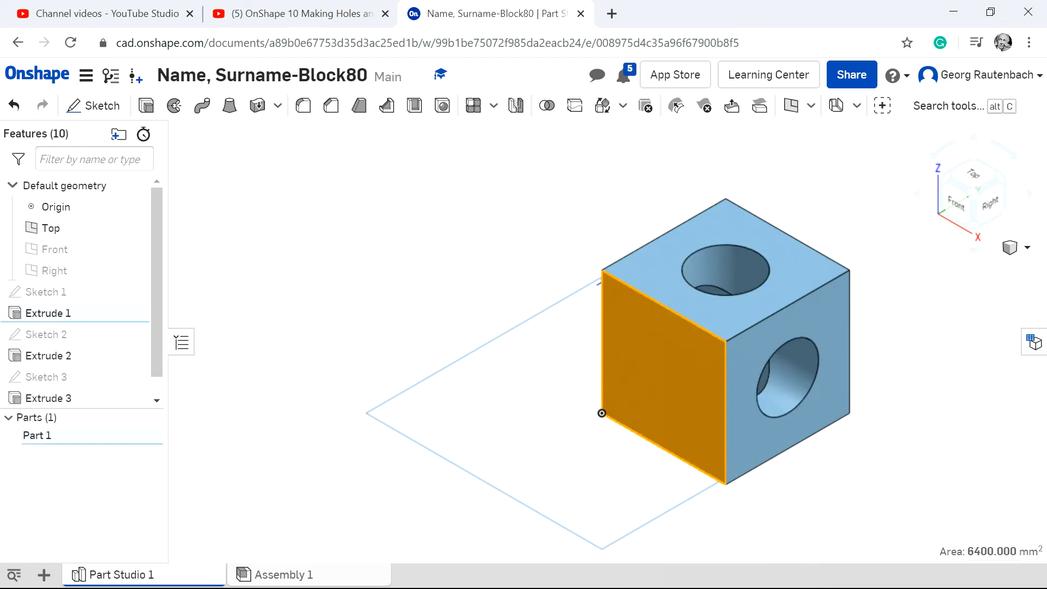
{"action": "left_click", "coordinate": [955, 205]}
{"action": "scroll", "coordinate": [745, 287], "scroll_direction": "up", "scroll_amount": 2}
{"action": "scroll", "coordinate": [745, 287], "scroll_direction": "down", "scroll_amount": 5}
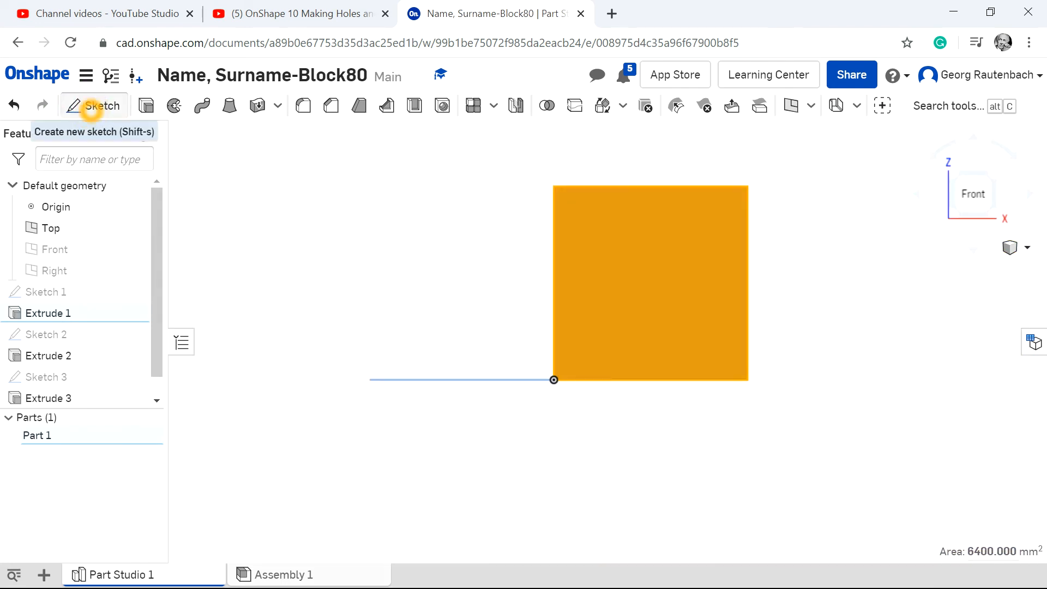
{"action": "left_click", "coordinate": [90, 106]}
Draw two crossing diagonal lines between the opposite corners of the front face.
{"action": "left_click", "coordinate": [134, 105]}
{"action": "left_click", "coordinate": [752, 192]}
{"action": "left_click", "coordinate": [743, 188]}
{"action": "left_click", "coordinate": [753, 191]}
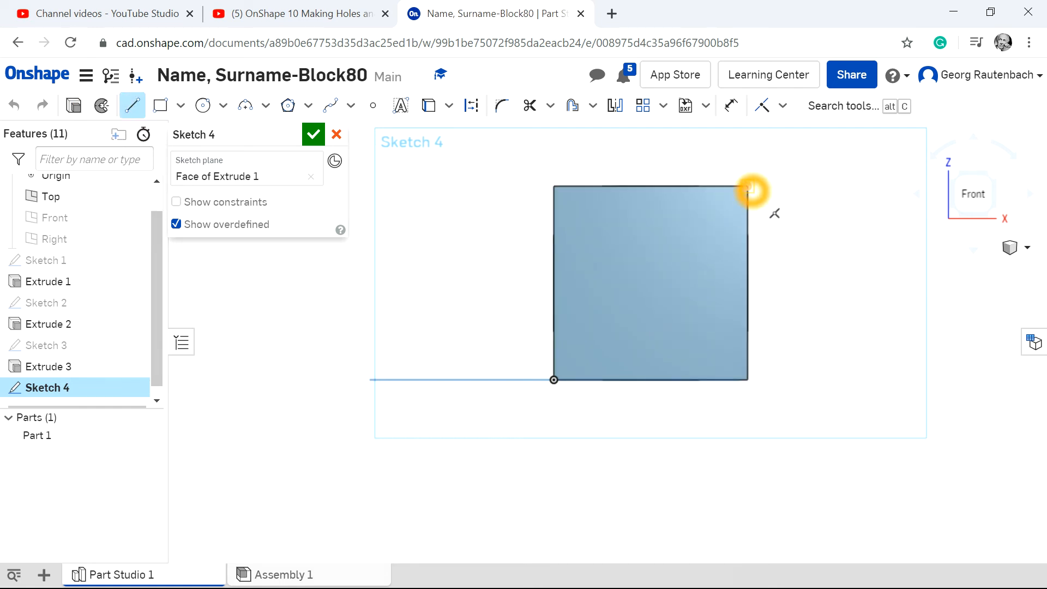
{"action": "left_click", "coordinate": [554, 380]}
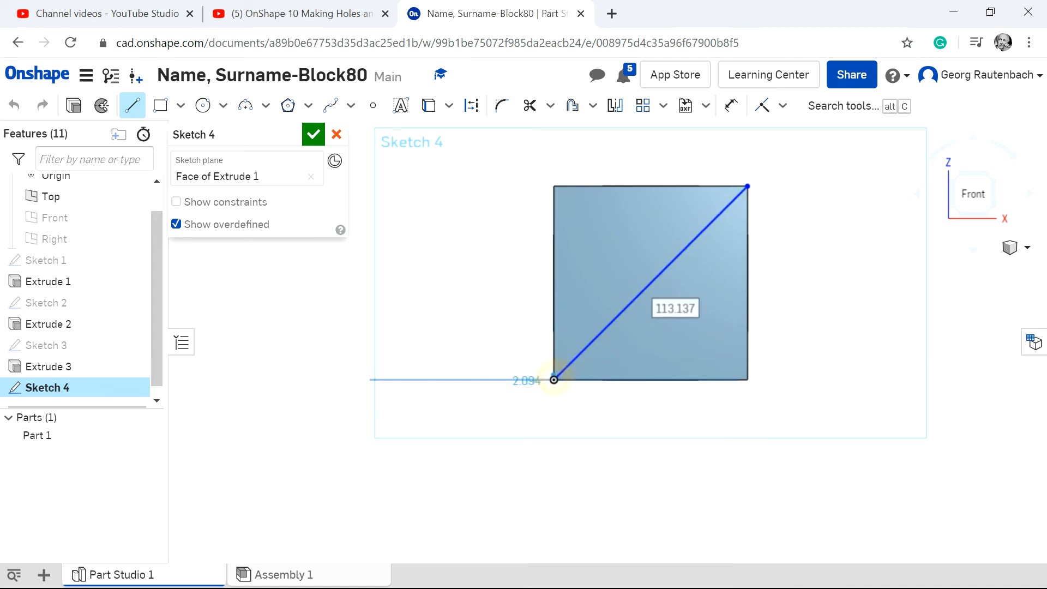
{"action": "left_click", "coordinate": [554, 186]}
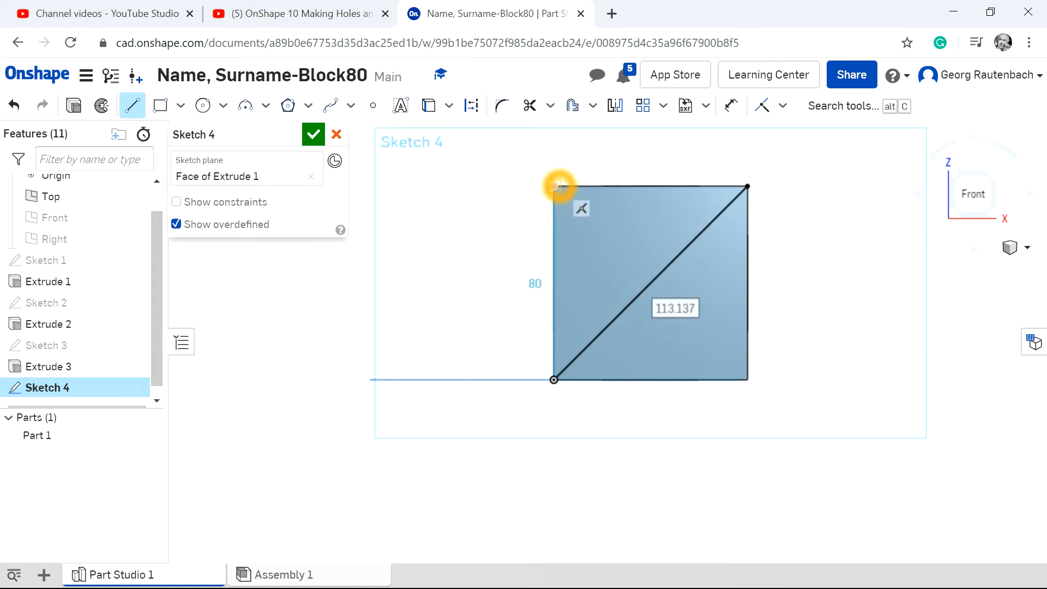
{"action": "left_click", "coordinate": [747, 379]}
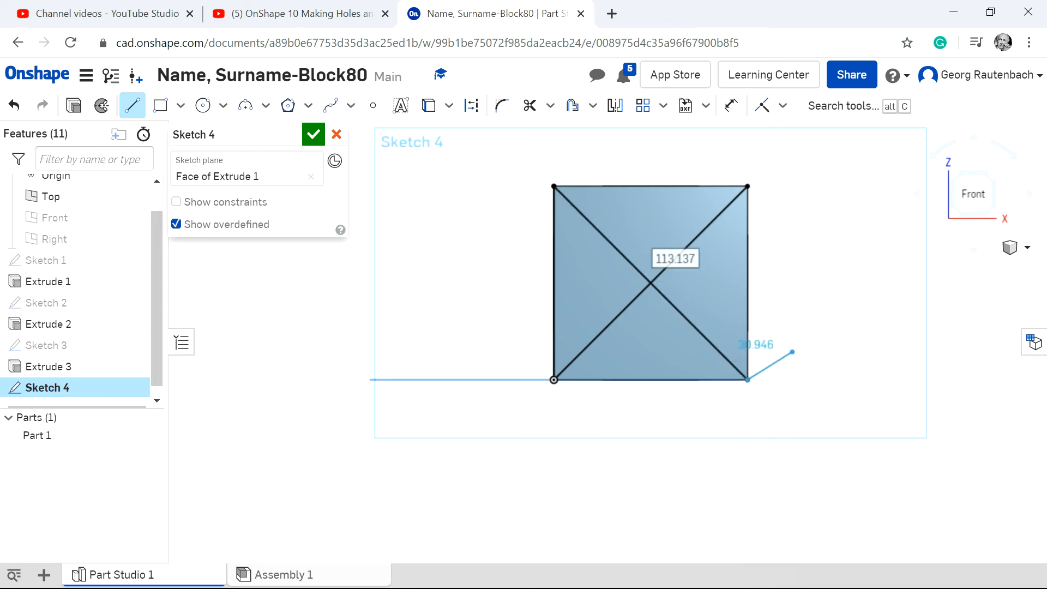
{"action": "left_click", "coordinate": [784, 330]}
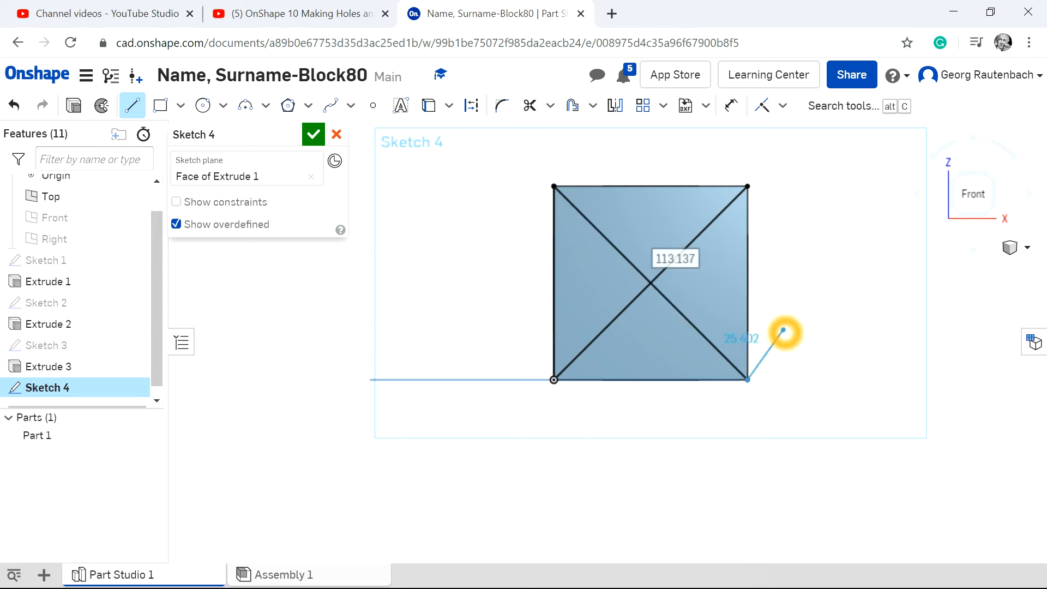
{"action": "key", "text": "Escape"}
Draw a circle centred on the crossing of the front face's diagonals and set its diameter to 40 mm.
{"action": "left_click", "coordinate": [210, 120]}
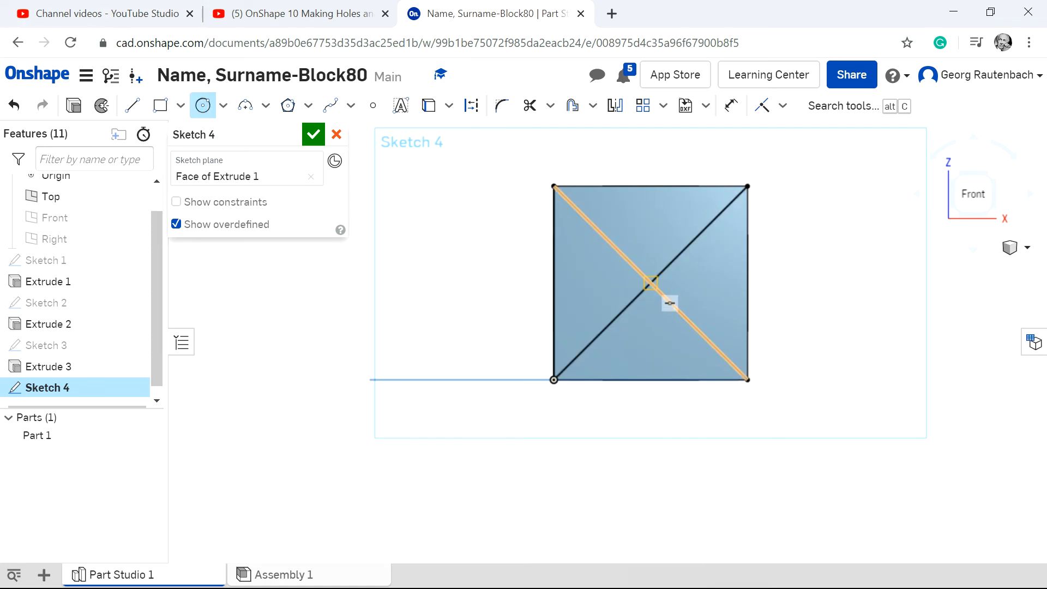
{"action": "left_click", "coordinate": [652, 284]}
{"action": "left_click", "coordinate": [695, 242]}
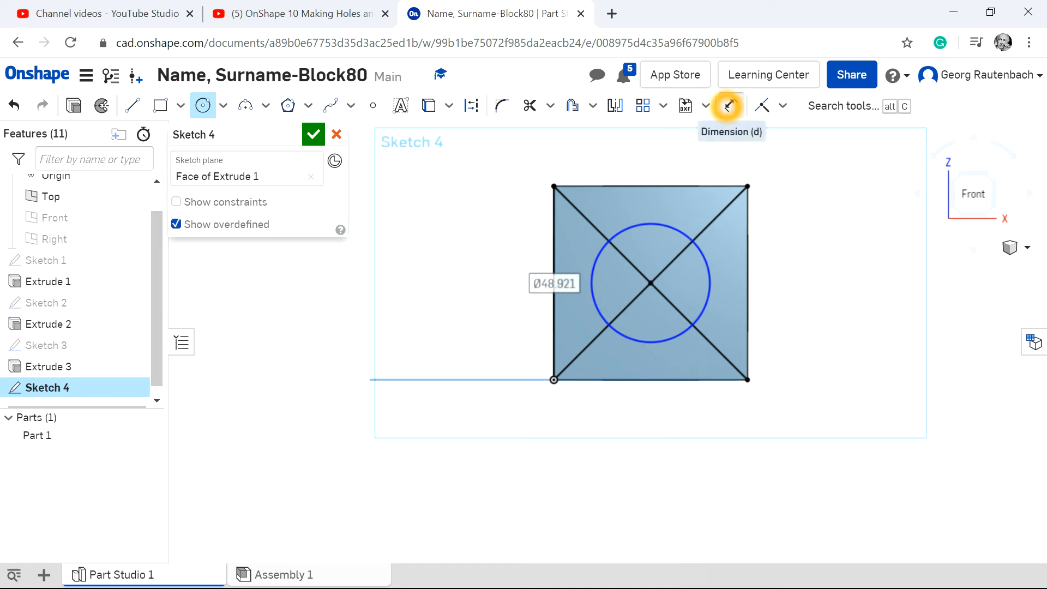
{"action": "left_click", "coordinate": [731, 105]}
{"action": "left_click", "coordinate": [706, 263]}
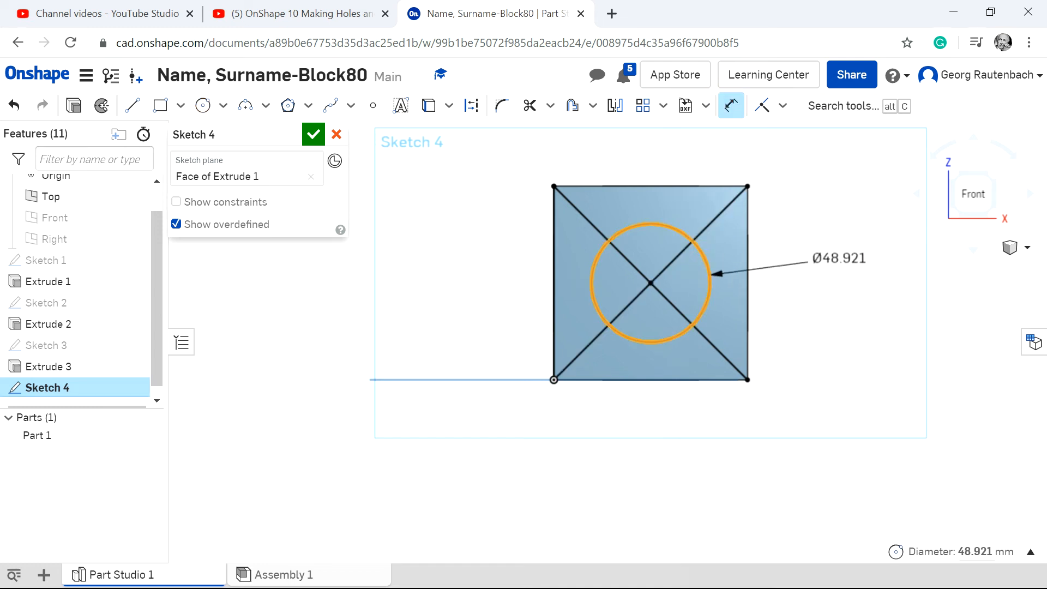
{"action": "left_click", "coordinate": [840, 254]}
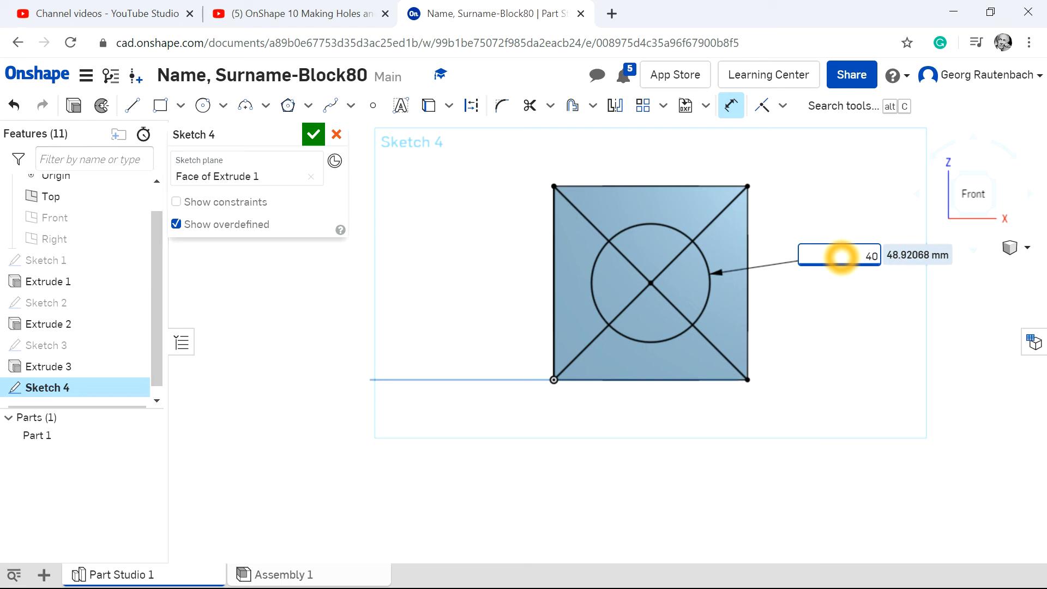
{"action": "type", "text": "40"}
{"action": "key", "text": "Return"}
Trim the diagonals out of the front face sketch and extrude its circle as an 80 mm blind removal through the block.
{"action": "left_click", "coordinate": [530, 105]}
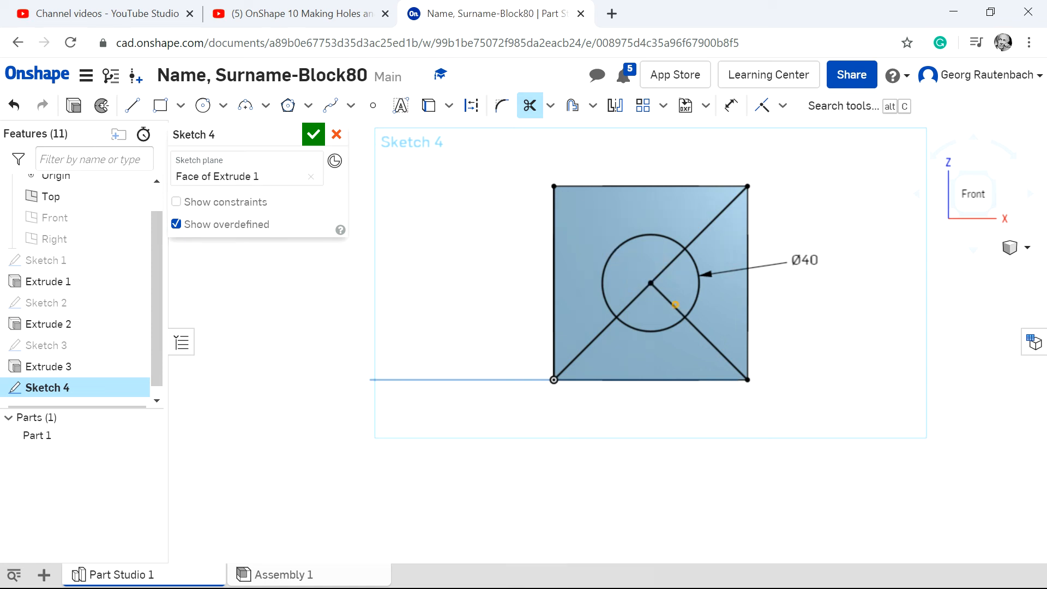
{"action": "left_click", "coordinate": [639, 299]}
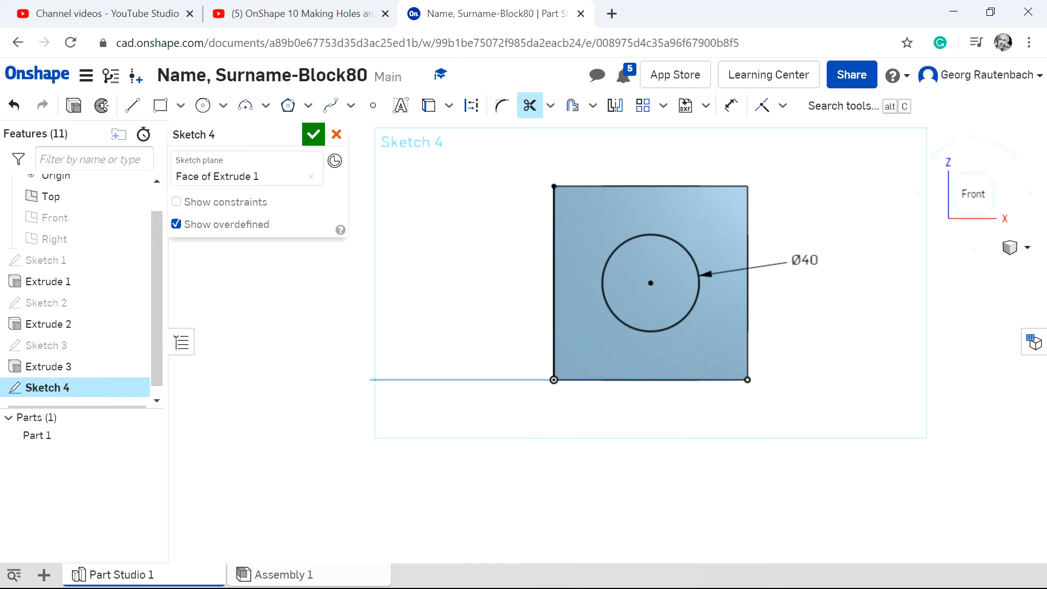
{"action": "left_click", "coordinate": [73, 105]}
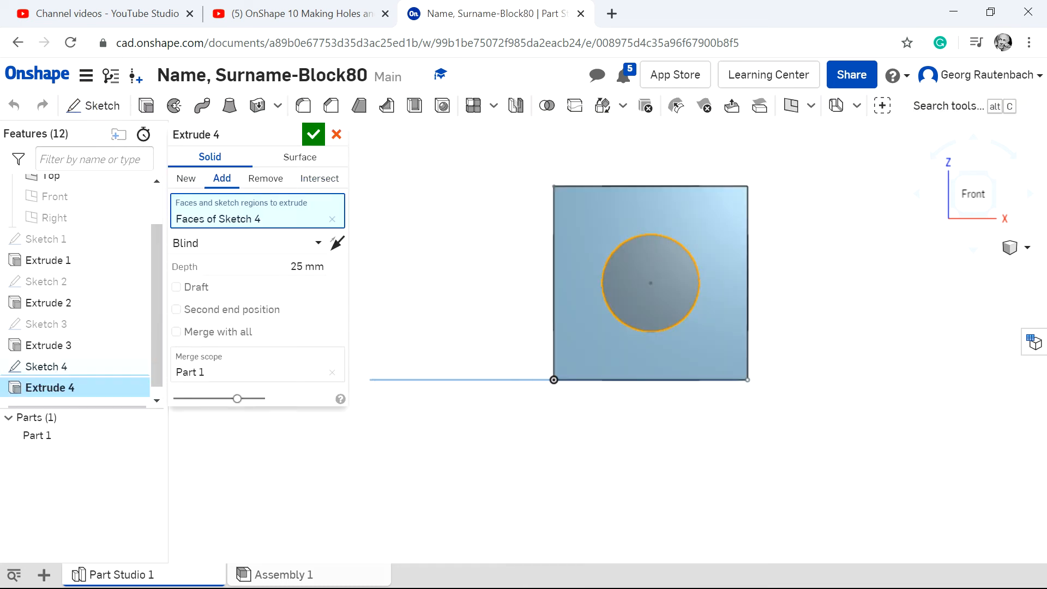
{"action": "left_click", "coordinate": [265, 178]}
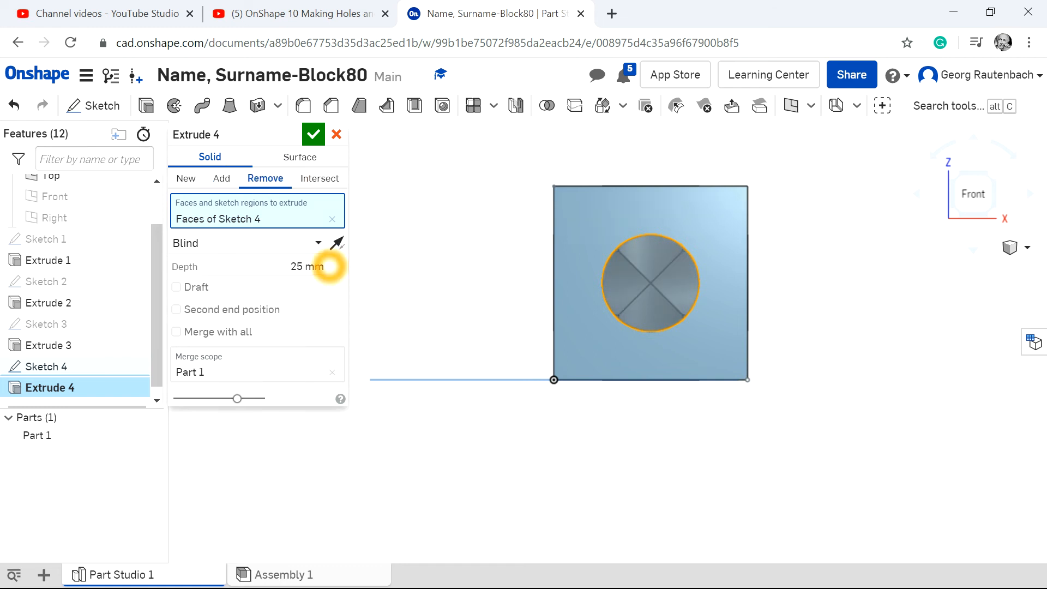
{"action": "left_click", "coordinate": [305, 268]}
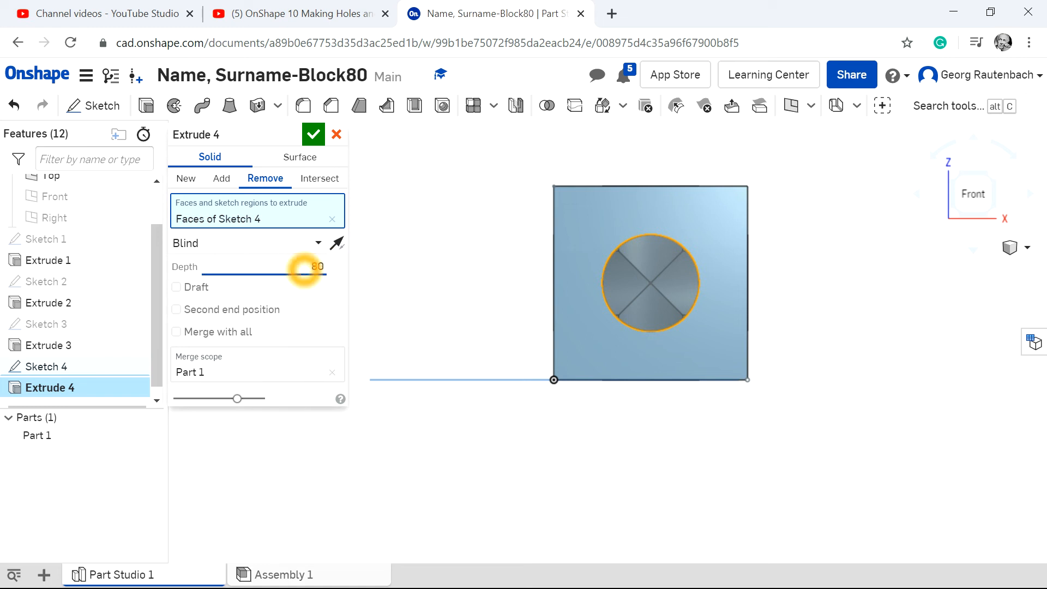
{"action": "type", "text": "80"}
{"action": "key", "text": "Return"}
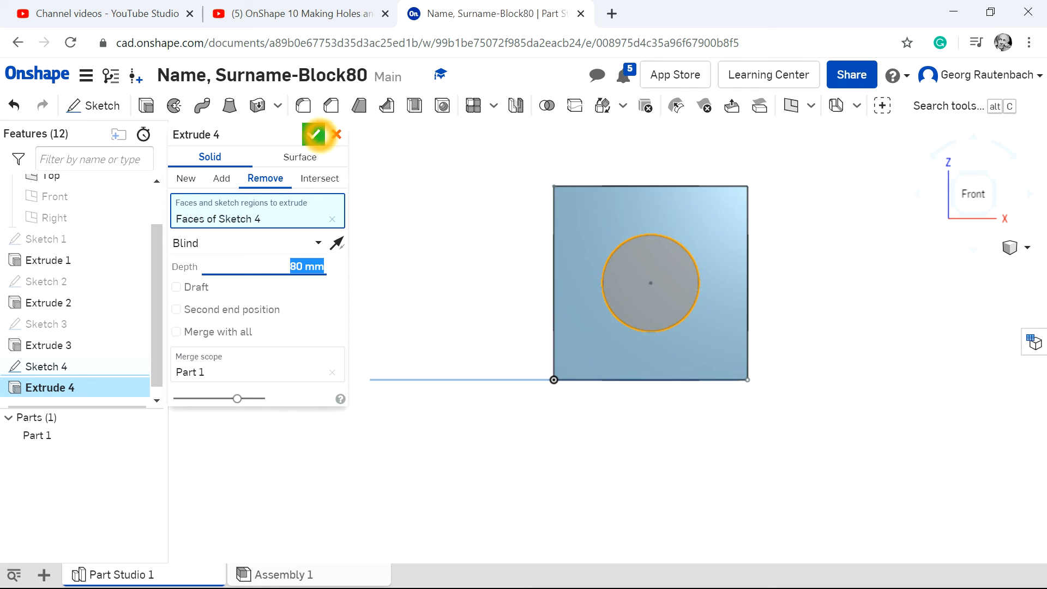
{"action": "left_click", "coordinate": [313, 134]}
Show the block in isometric view and fillet the top edge of its front face with a 4 mm radius.
{"action": "left_click", "coordinate": [1015, 247]}
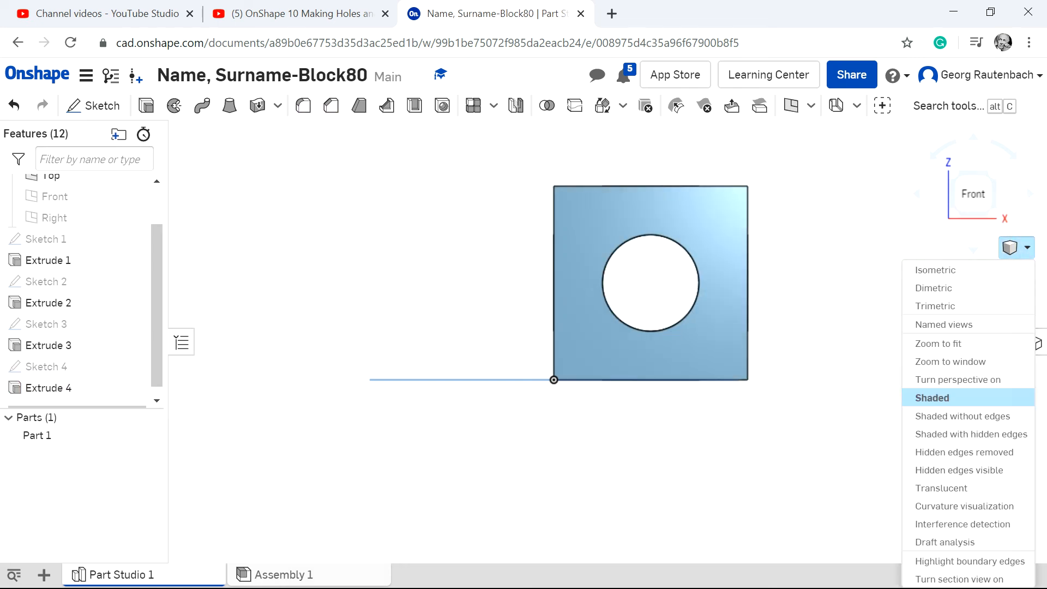
{"action": "left_click", "coordinate": [935, 270]}
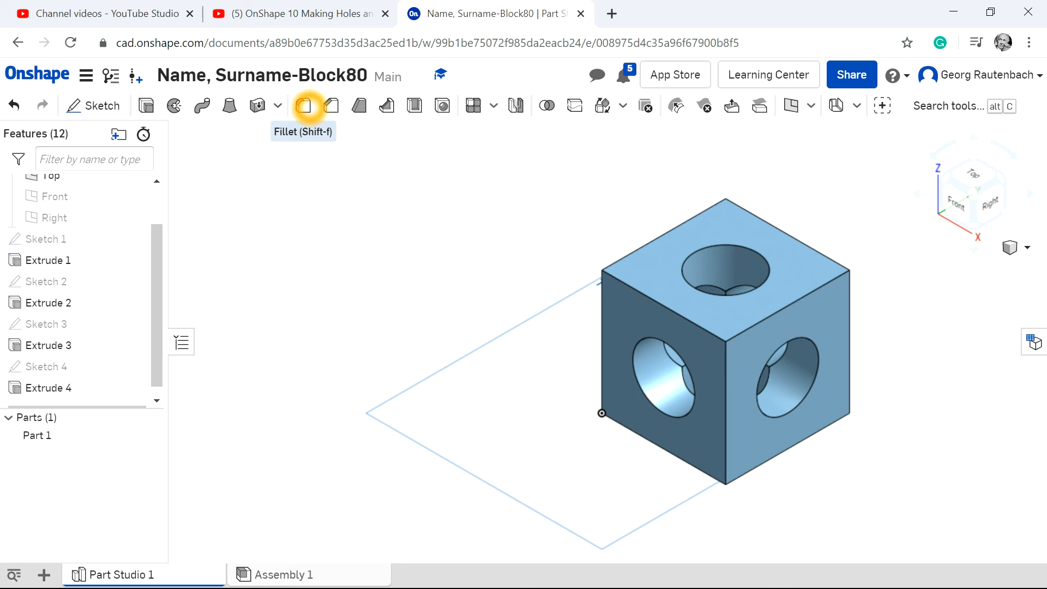
{"action": "left_click", "coordinate": [303, 105]}
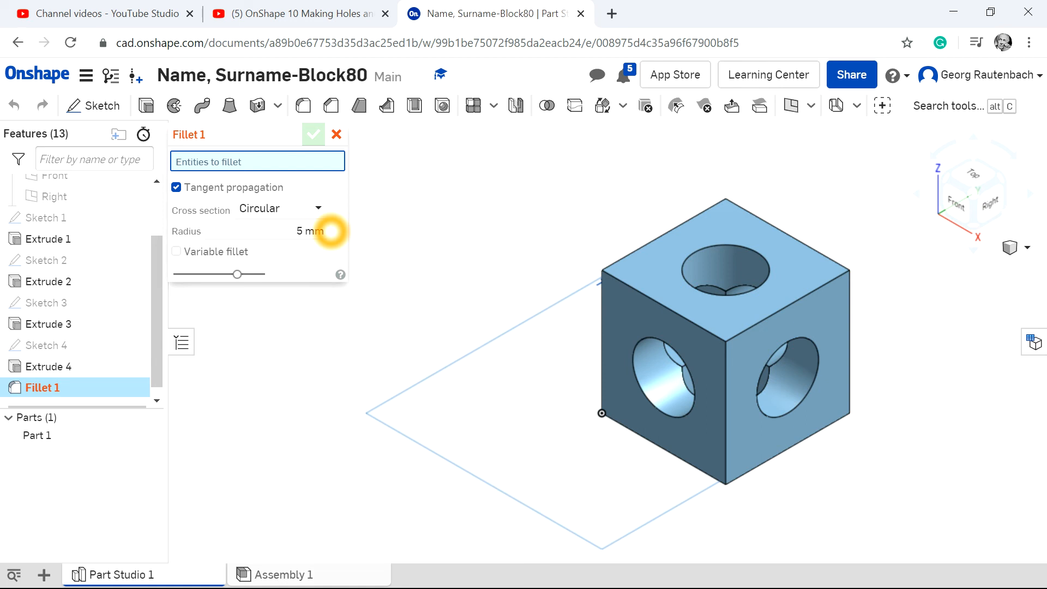
{"action": "left_click", "coordinate": [323, 232]}
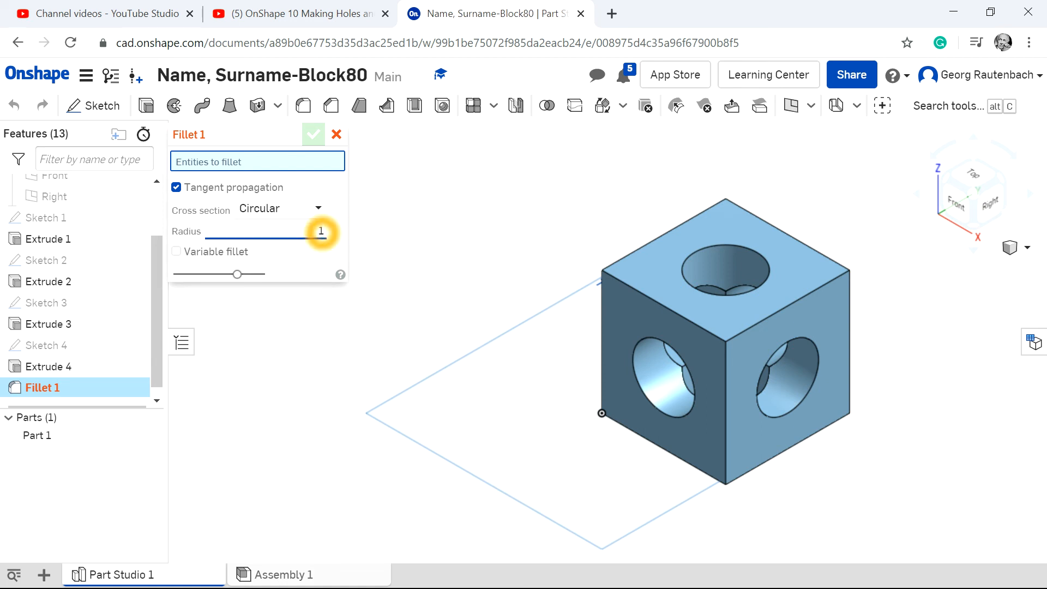
{"action": "left_click", "coordinate": [667, 309]}
{"action": "left_click", "coordinate": [767, 325]}
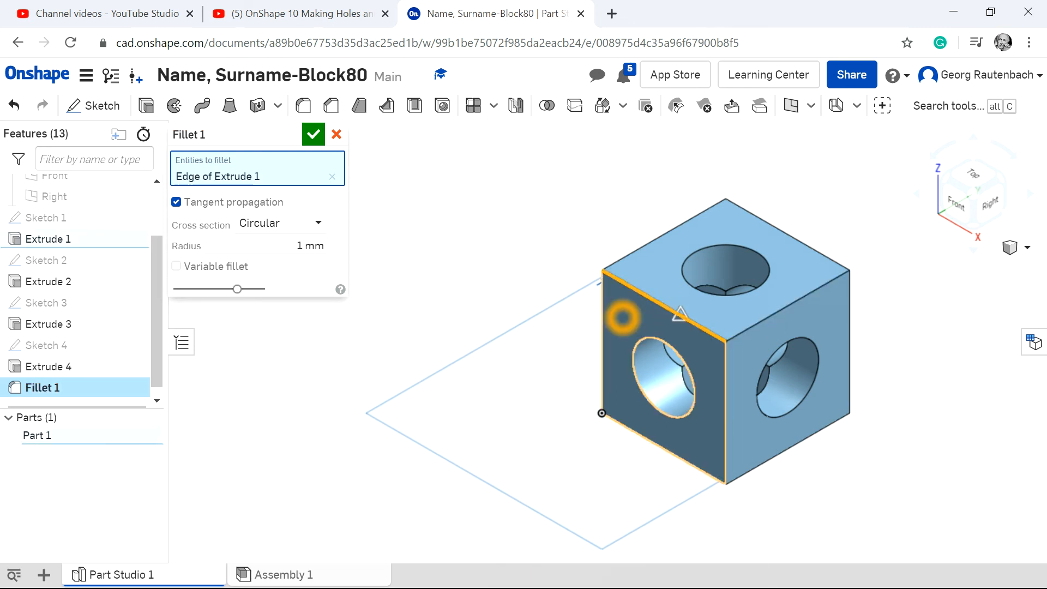
{"action": "scroll", "coordinate": [624, 317], "scroll_direction": "up", "scroll_amount": 4}
{"action": "scroll", "coordinate": [701, 304], "scroll_direction": "down", "scroll_amount": 4}
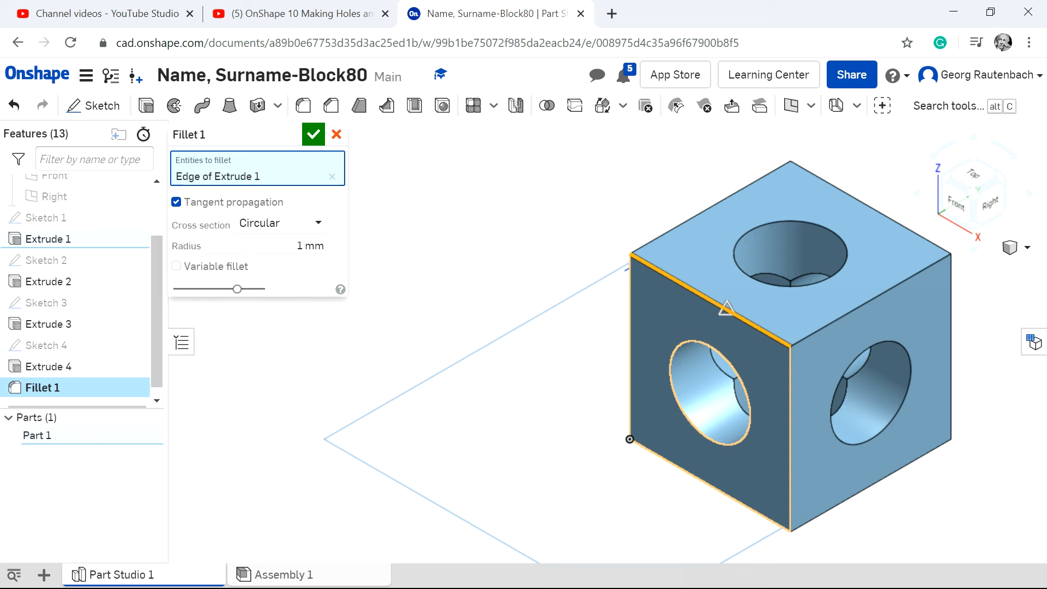
{"action": "left_click", "coordinate": [312, 246]}
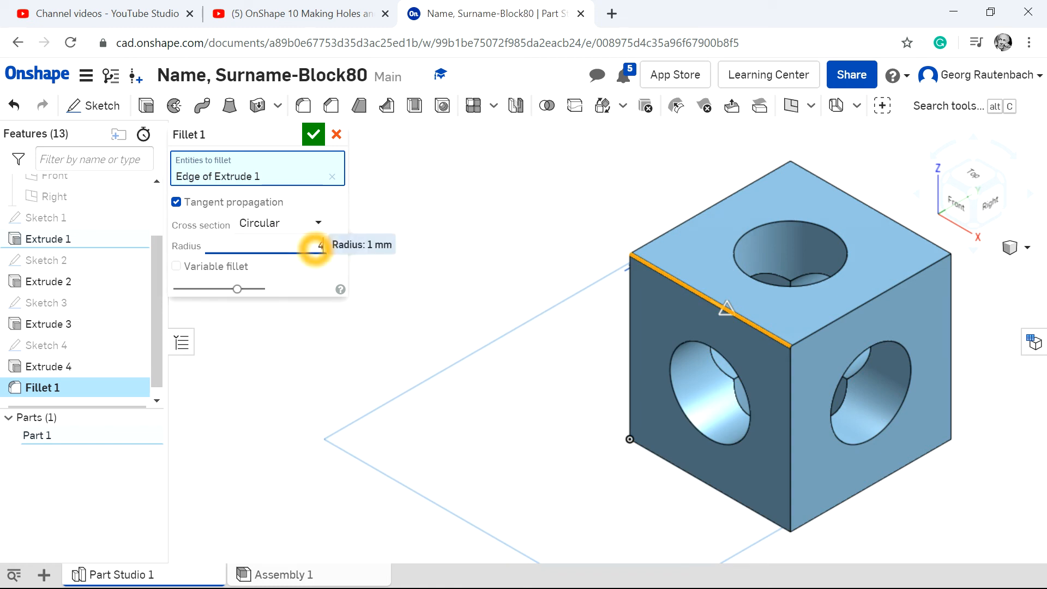
{"action": "type", "text": "4"}
{"action": "left_click", "coordinate": [313, 134]}
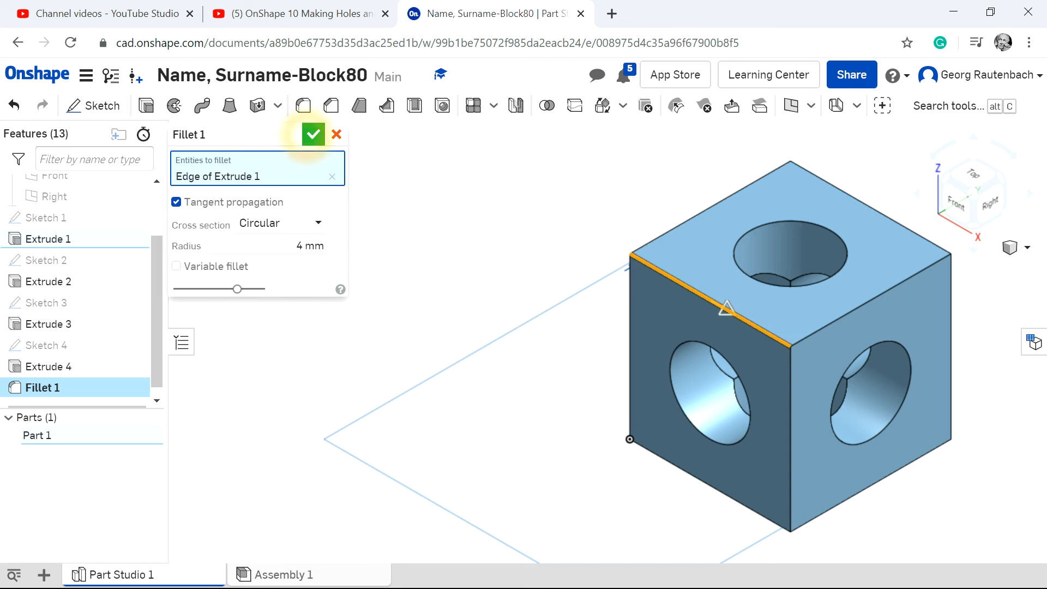
Start a second fillet with a 4 mm radius on the remaining three edges of the top face.
{"action": "left_click", "coordinate": [838, 326]}
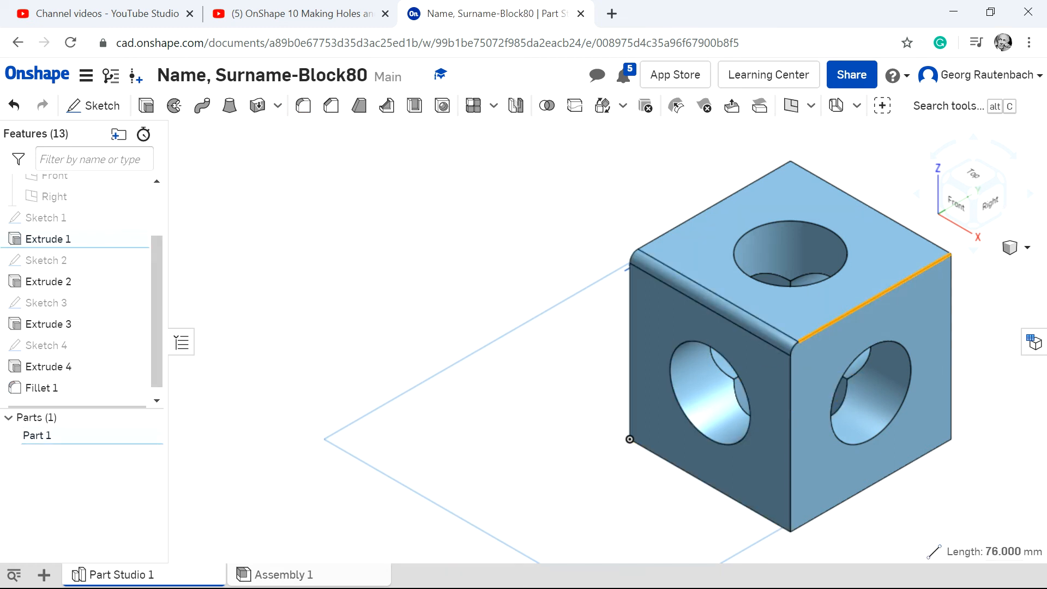
{"action": "left_click", "coordinate": [304, 106]}
{"action": "left_click", "coordinate": [320, 246]}
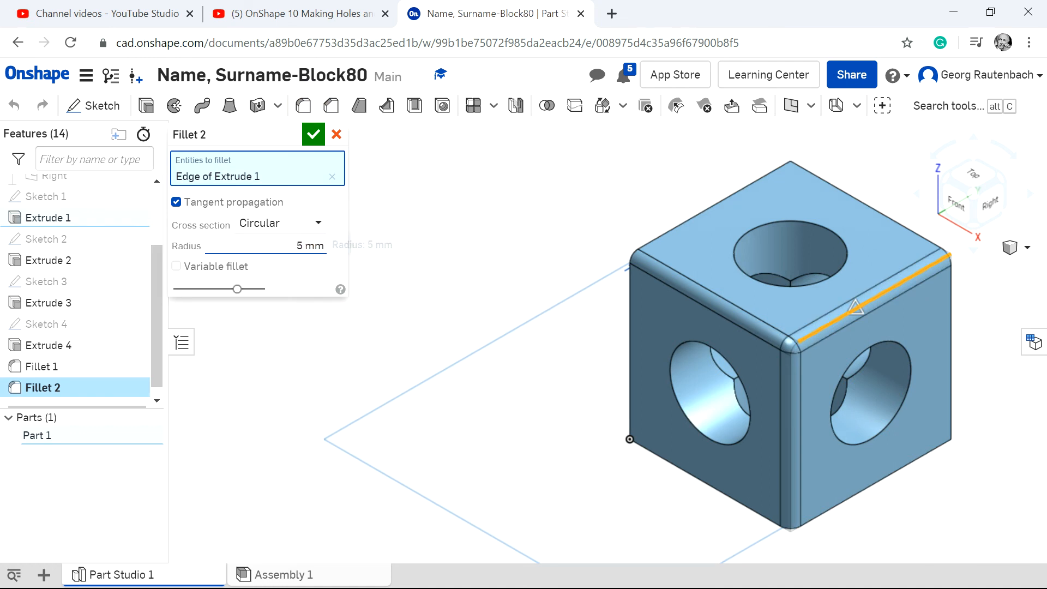
{"action": "left_click", "coordinate": [316, 246]}
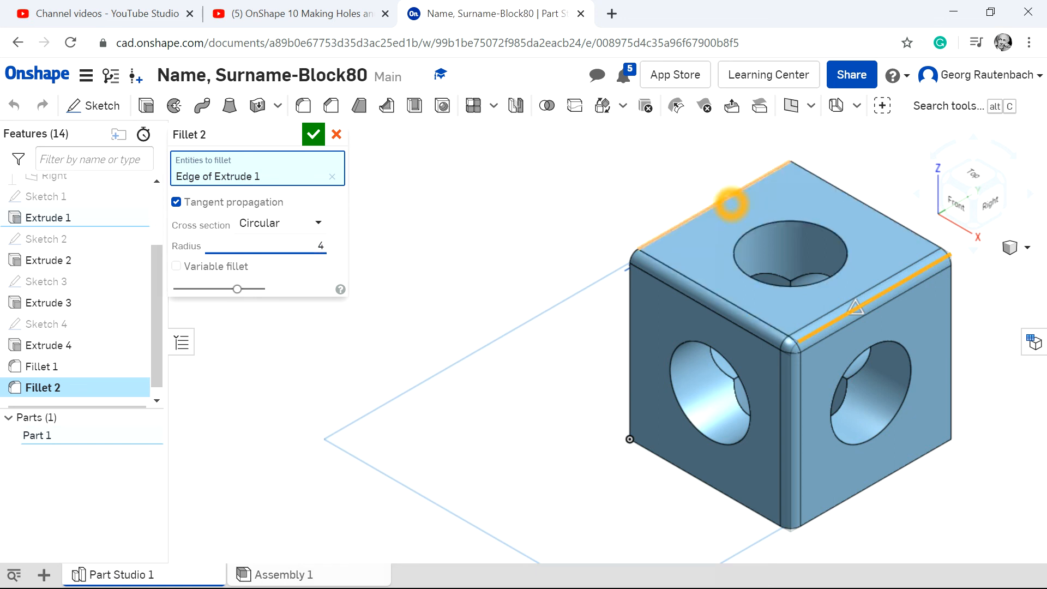
{"action": "left_click", "coordinate": [732, 204]}
{"action": "left_click", "coordinate": [849, 199]}
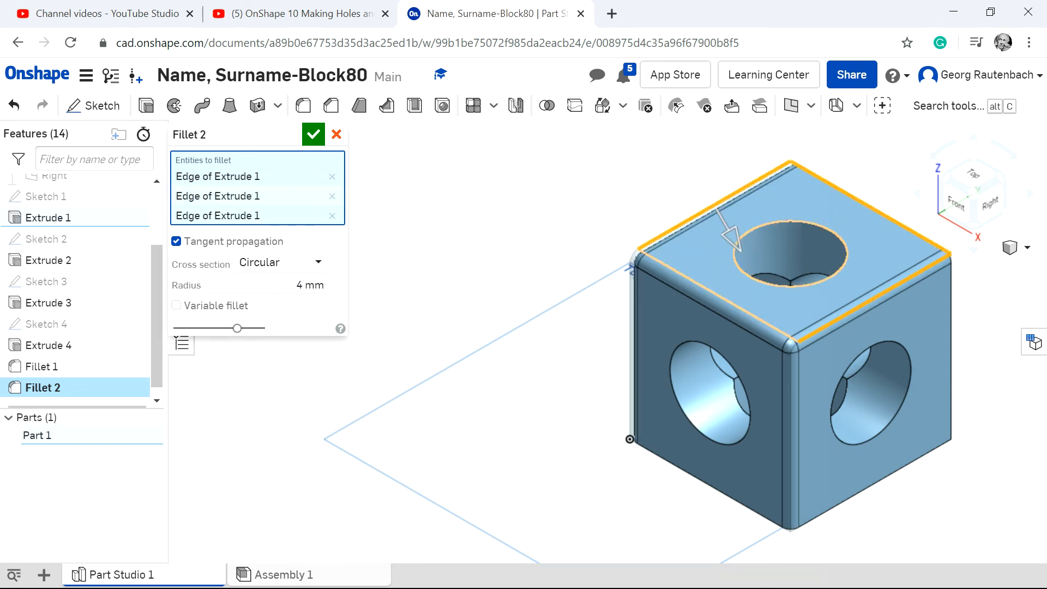
Add the outer rims of the top, right and front holes and an inner edge beside the front hole to the fillet.
{"action": "left_click", "coordinate": [846, 249]}
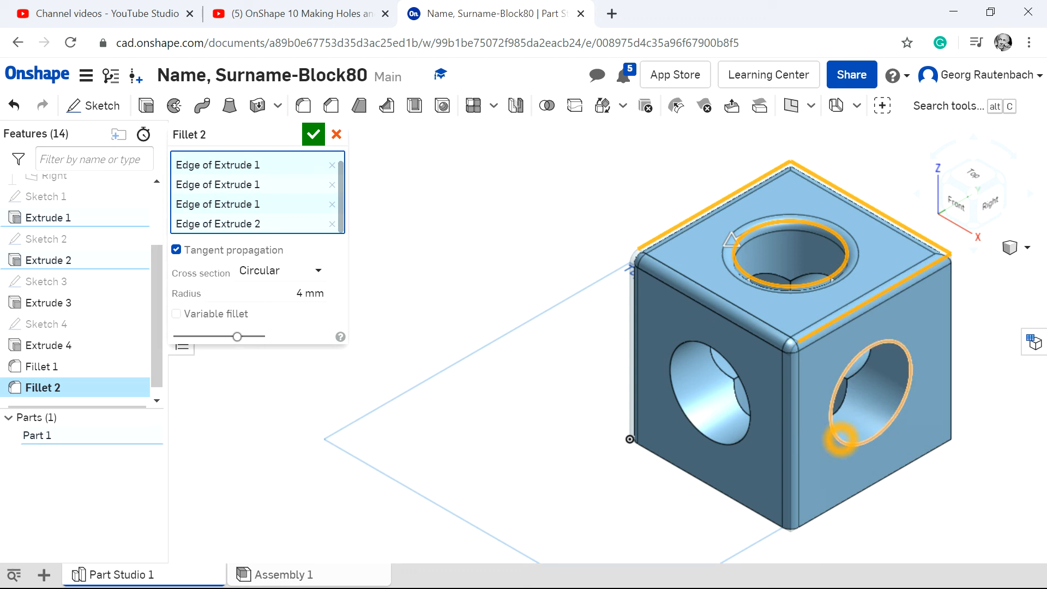
{"action": "left_click", "coordinate": [840, 438]}
{"action": "left_click", "coordinate": [741, 376]}
{"action": "left_click", "coordinate": [700, 442]}
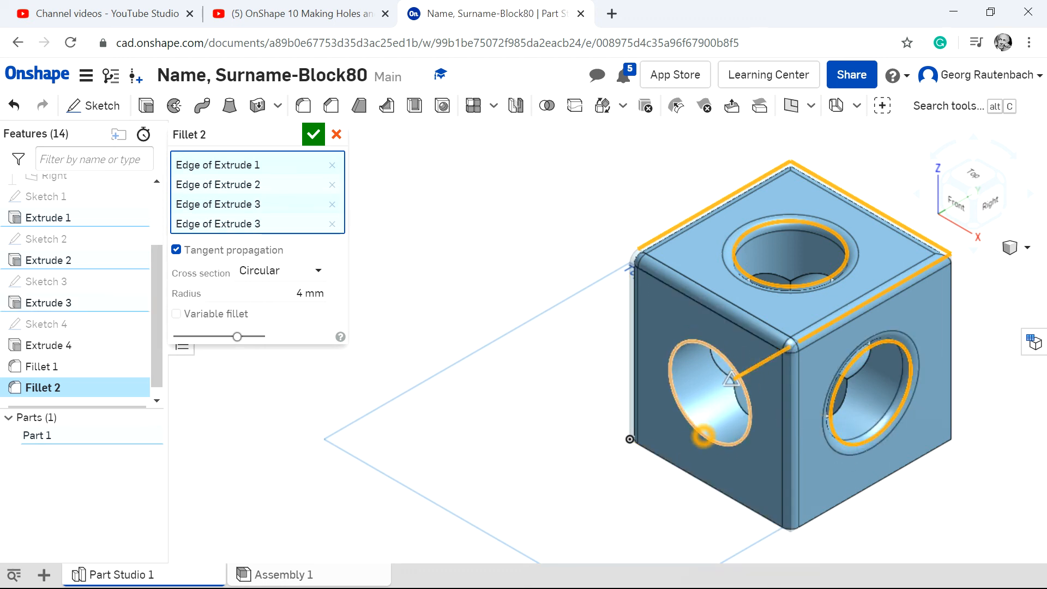
Add the bottom edges of the front and right faces, the right face's rear vertical edge and the top face, and apply the fillet.
{"action": "left_click", "coordinate": [698, 476]}
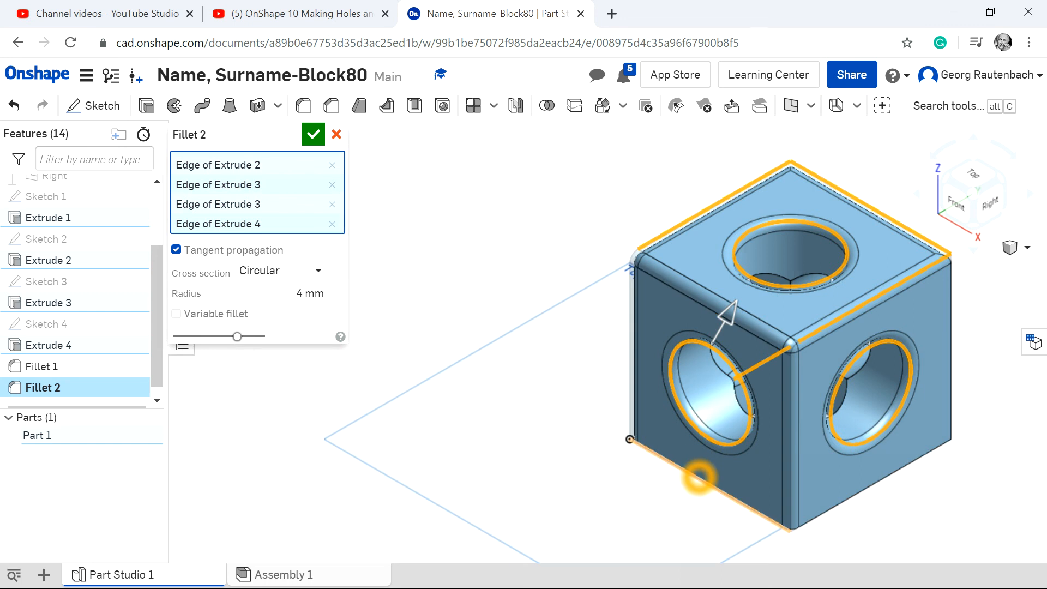
{"action": "left_click", "coordinate": [853, 493]}
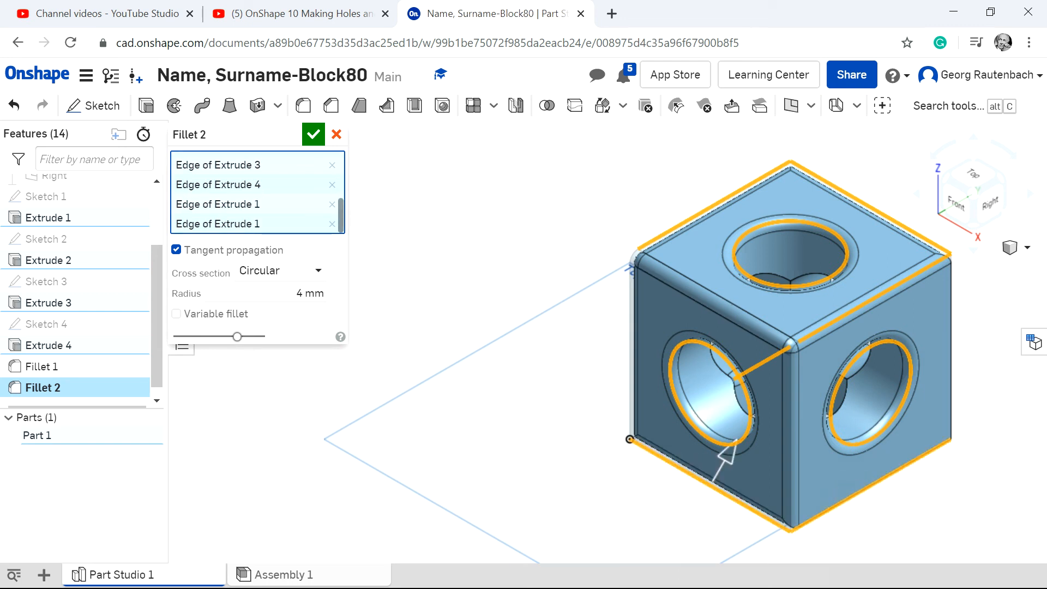
{"action": "left_click", "coordinate": [954, 400]}
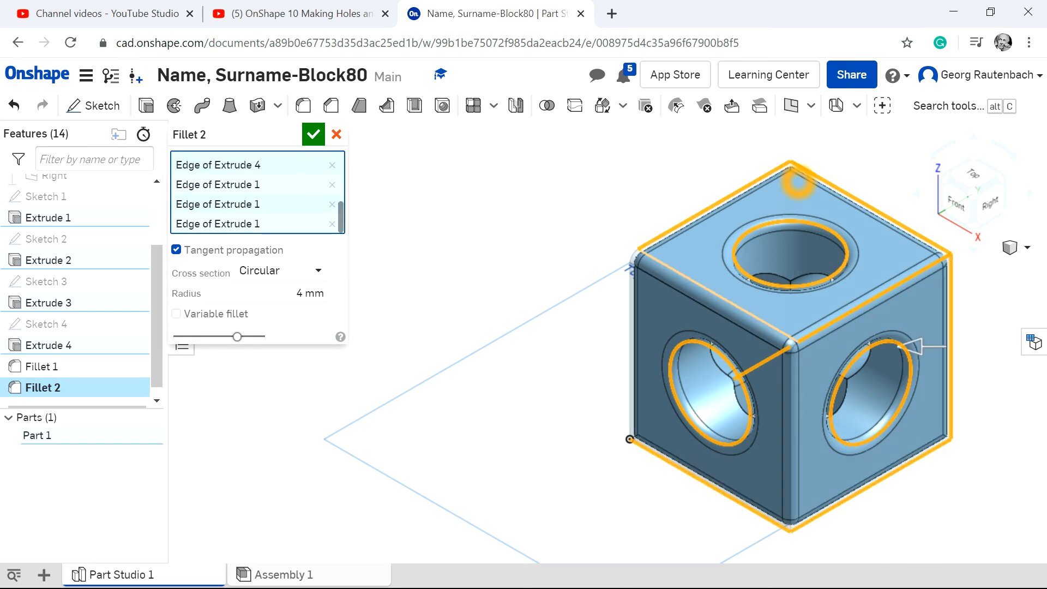
{"action": "left_click", "coordinate": [919, 346]}
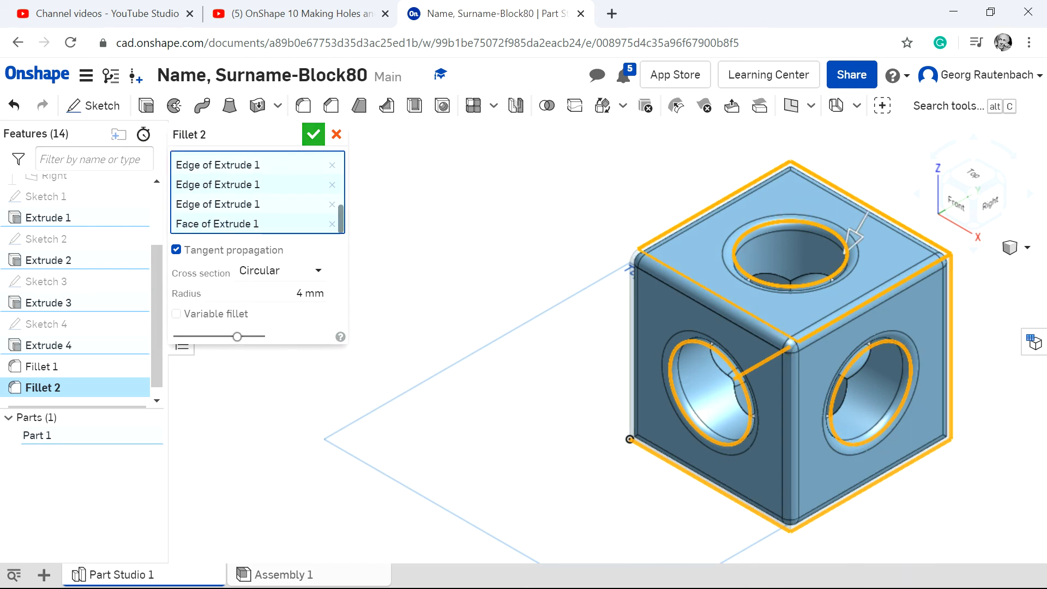
{"action": "left_click", "coordinate": [312, 136]}
Examine the rounded outer edges and hole rims of the block at different zoom levels and angles.
{"action": "scroll", "coordinate": [941, 402], "scroll_direction": "up", "scroll_amount": 2}
{"action": "scroll", "coordinate": [894, 382], "scroll_direction": "down", "scroll_amount": 2}
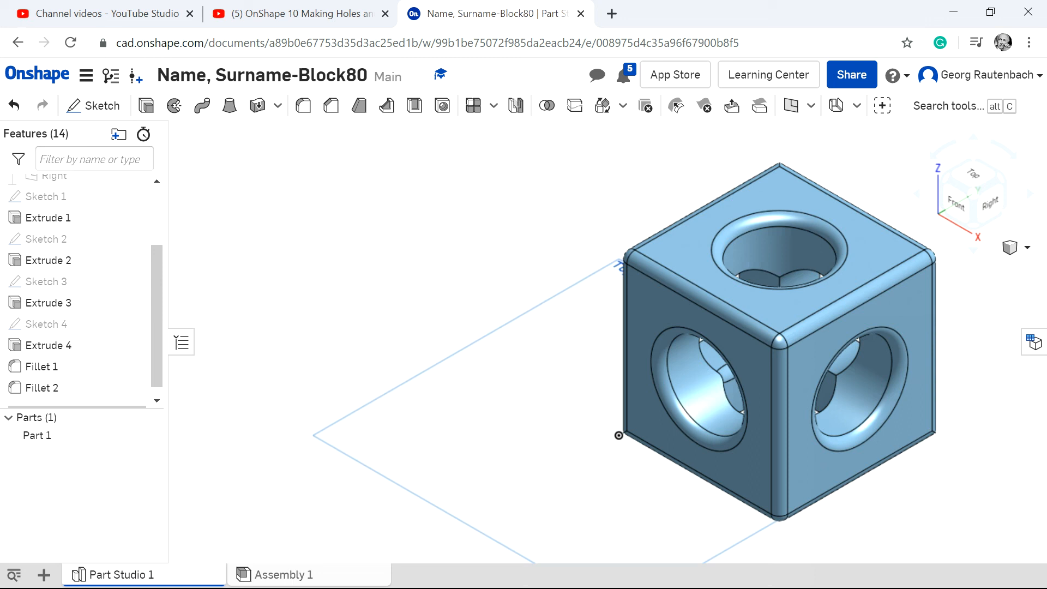
{"action": "scroll", "coordinate": [971, 381], "scroll_direction": "up", "scroll_amount": 2}
{"action": "scroll", "coordinate": [966, 374], "scroll_direction": "down", "scroll_amount": 3}
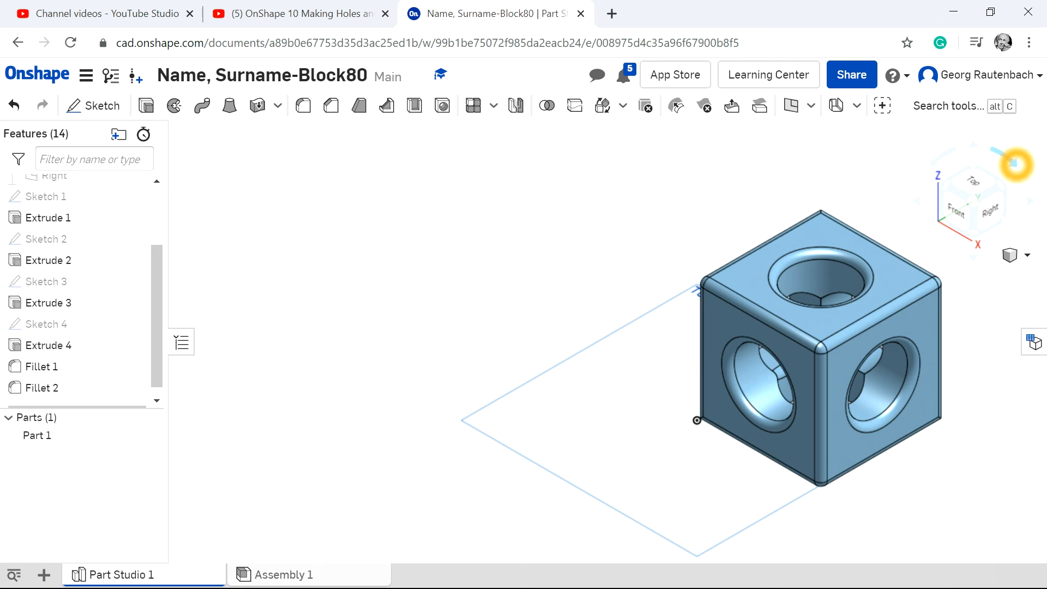
{"action": "left_click", "coordinate": [1015, 162]}
{"action": "left_click", "coordinate": [936, 164]}
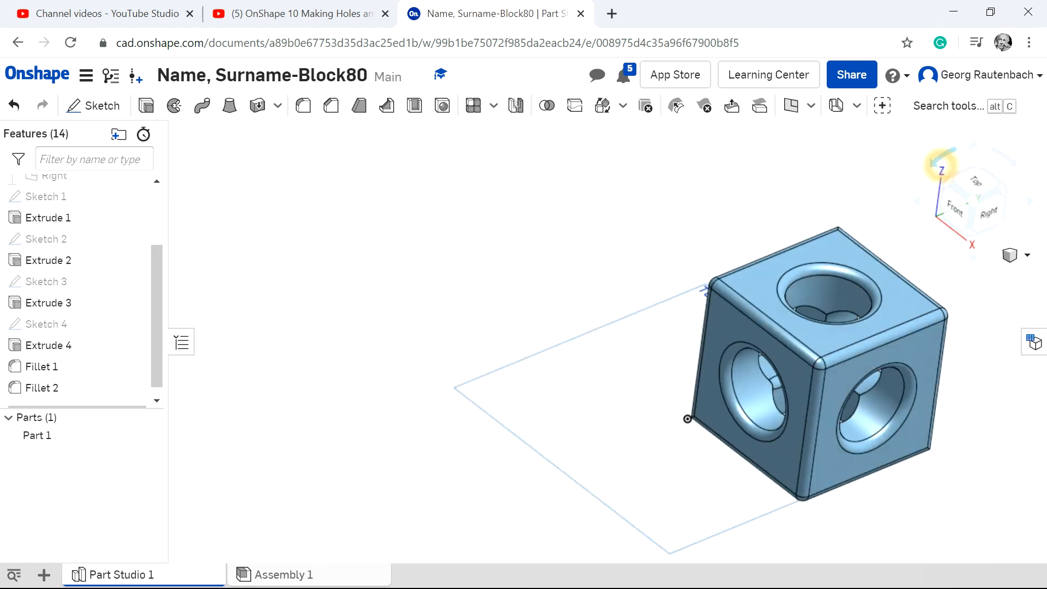
{"action": "scroll", "coordinate": [858, 402], "scroll_direction": "up", "scroll_amount": 3}
{"action": "scroll", "coordinate": [858, 402], "scroll_direction": "down", "scroll_amount": 4}
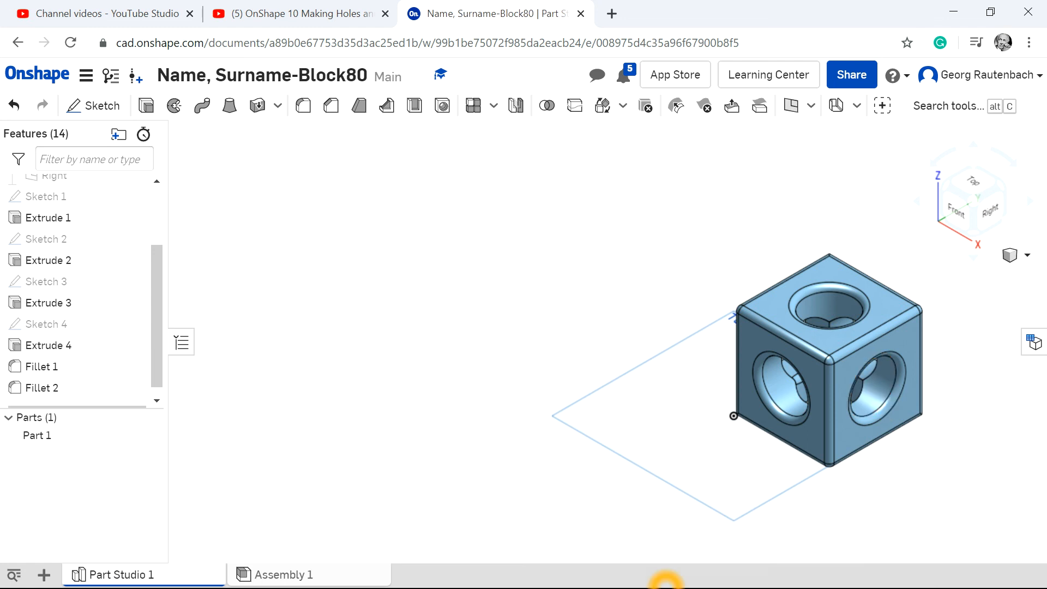
Fillet the inner edges where the three holes intersect with a 4 mm radius.
{"action": "scroll", "coordinate": [994, 495], "scroll_direction": "up", "scroll_amount": 3}
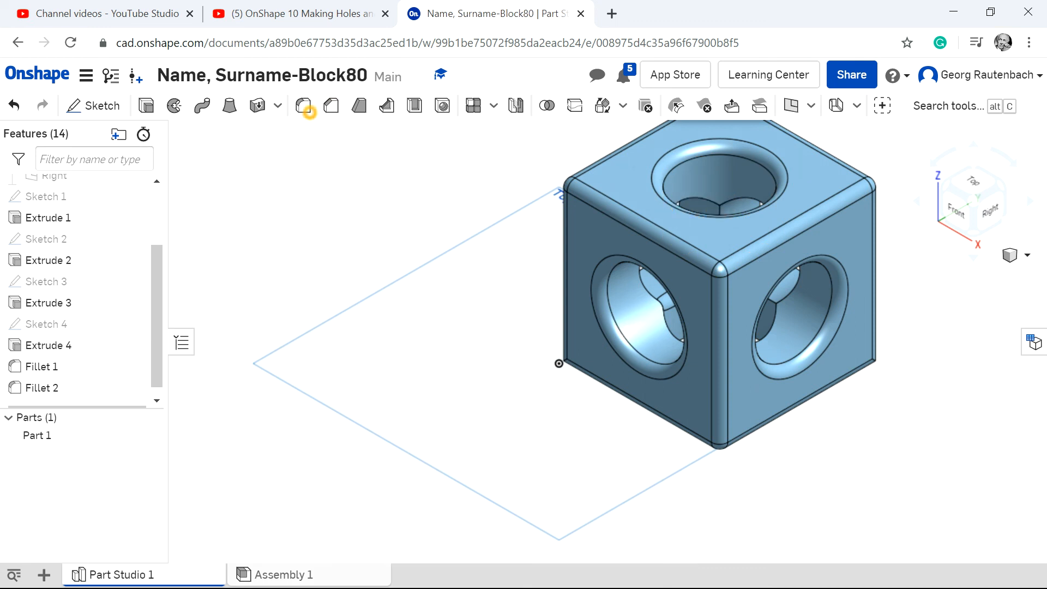
{"action": "left_click", "coordinate": [303, 105]}
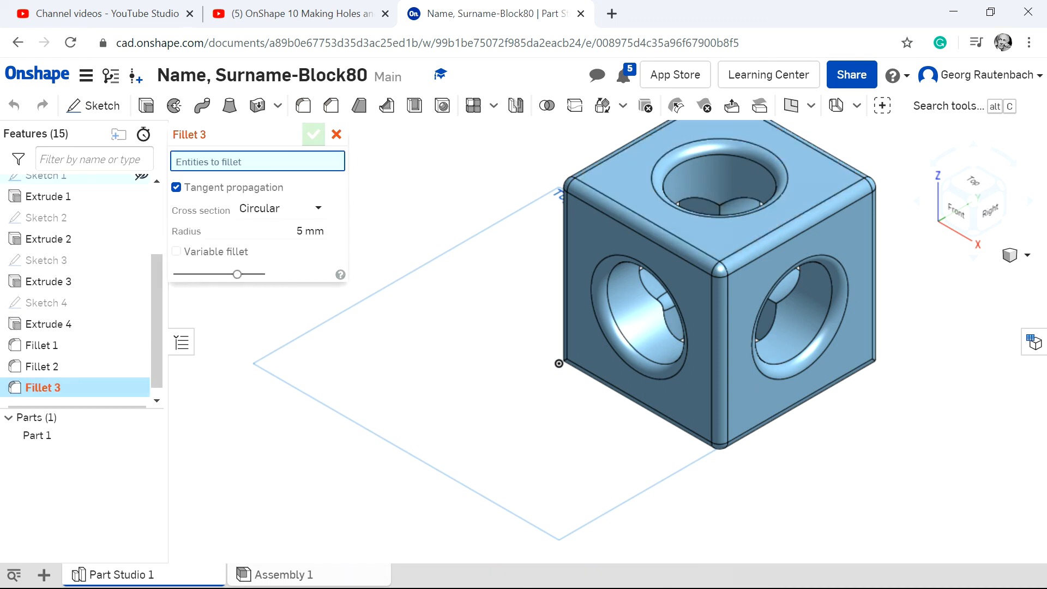
{"action": "left_click", "coordinate": [322, 231]}
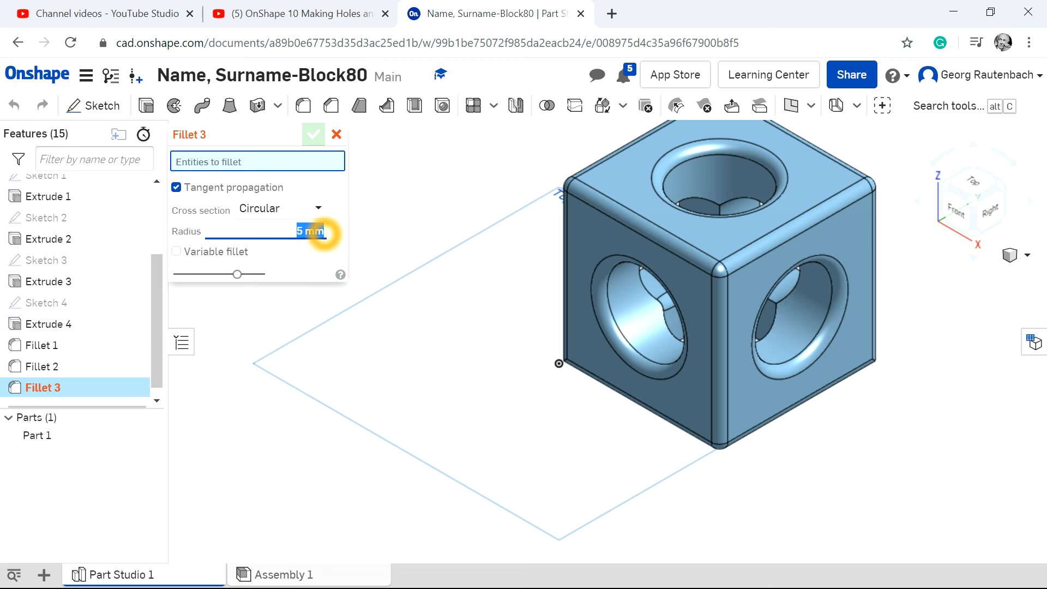
{"action": "type", "text": "4"}
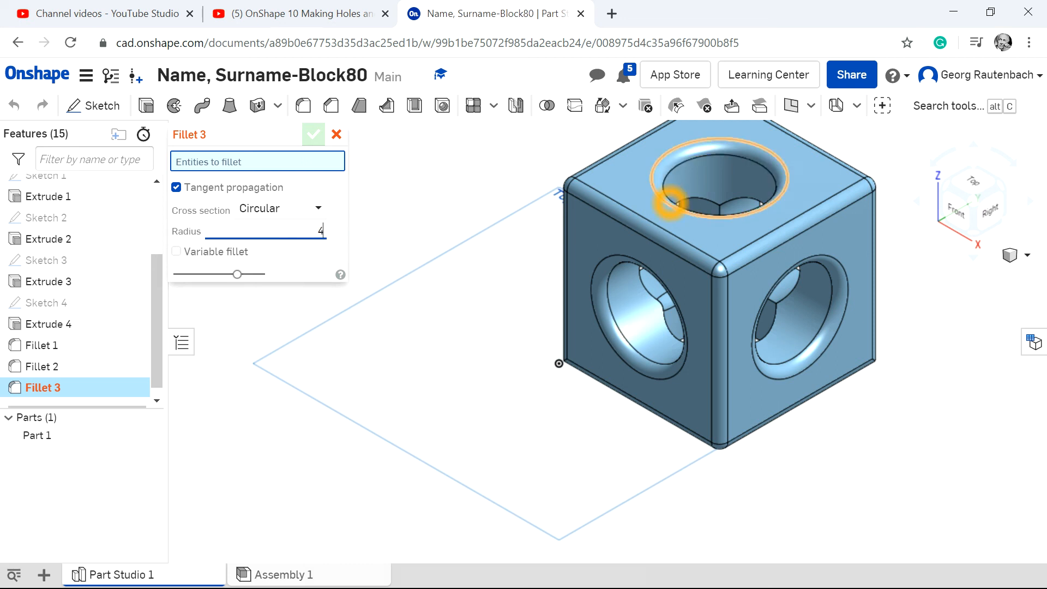
{"action": "left_click", "coordinate": [700, 201]}
{"action": "left_click", "coordinate": [753, 193]}
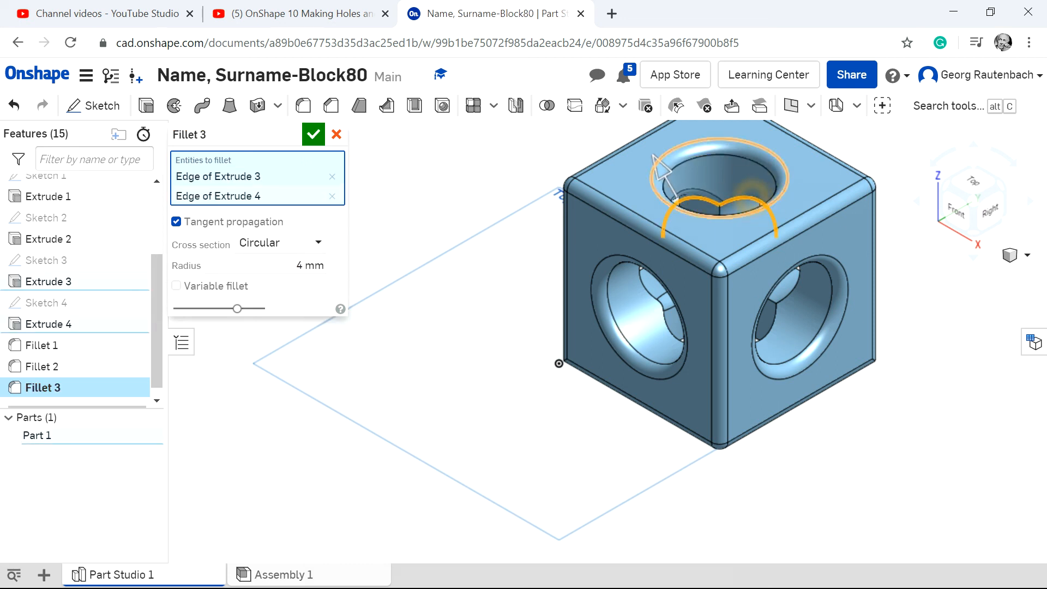
{"action": "left_click", "coordinate": [788, 293]}
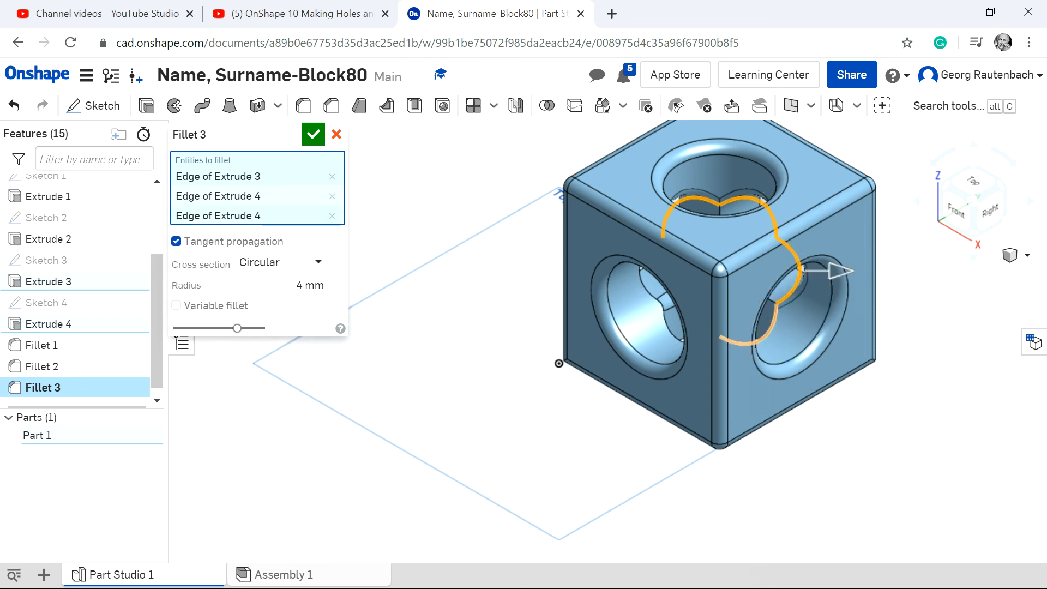
{"action": "left_click", "coordinate": [677, 330]}
{"action": "left_click", "coordinate": [675, 331]}
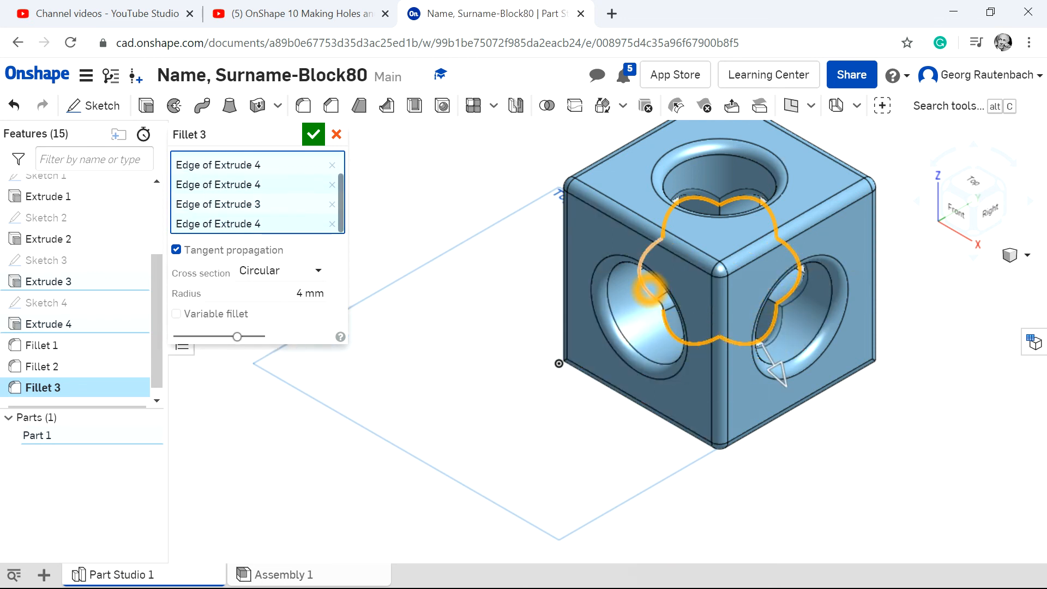
{"action": "left_click", "coordinate": [650, 290]}
{"action": "left_click", "coordinate": [313, 134]}
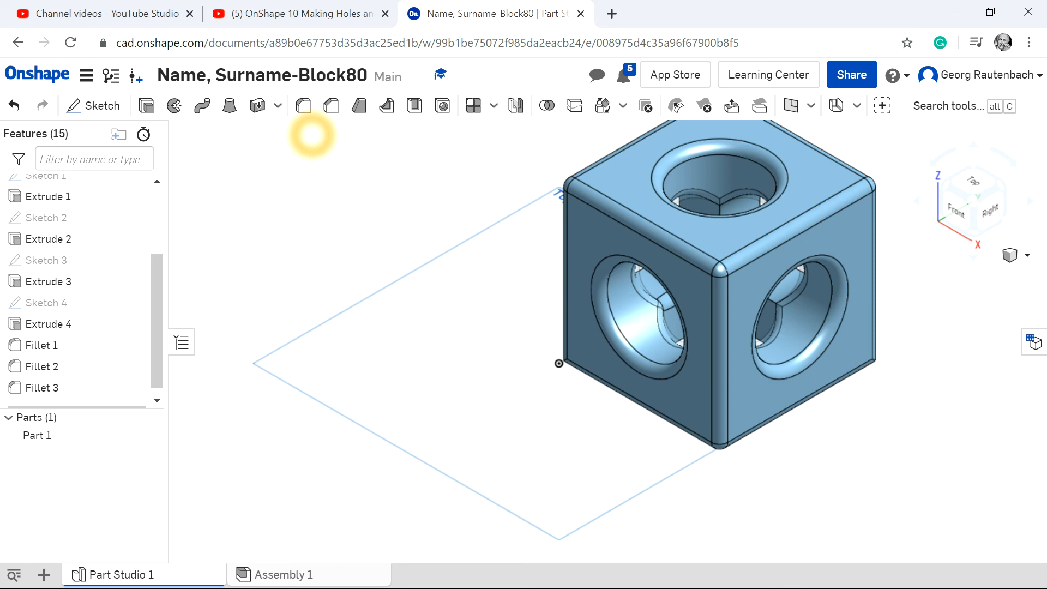
{"action": "scroll", "coordinate": [771, 312], "scroll_direction": "up", "scroll_amount": 4}
{"action": "scroll", "coordinate": [772, 312], "scroll_direction": "down", "scroll_amount": 5}
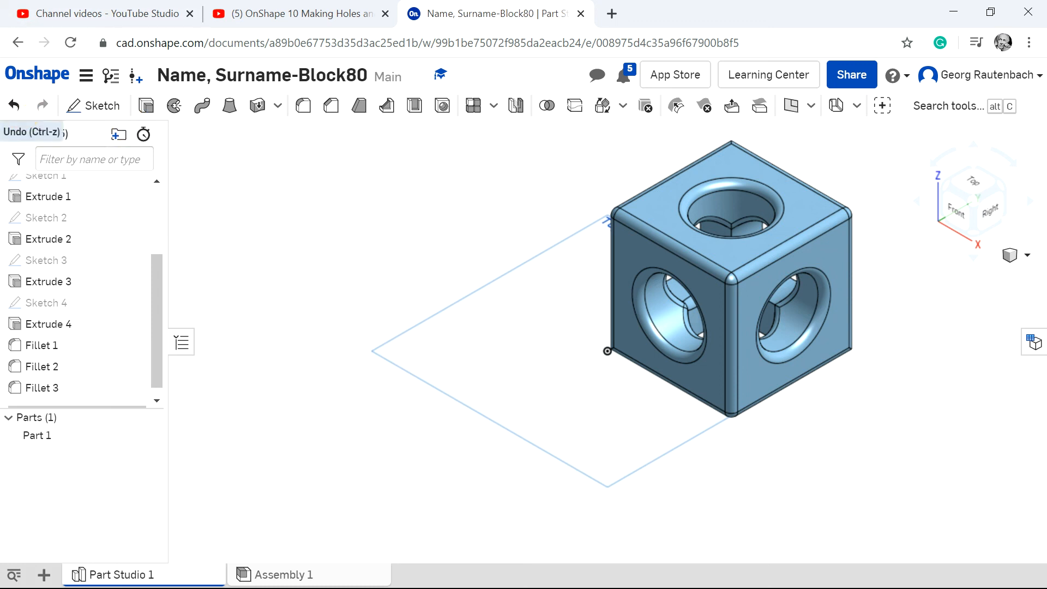
{"action": "left_click", "coordinate": [14, 109]}
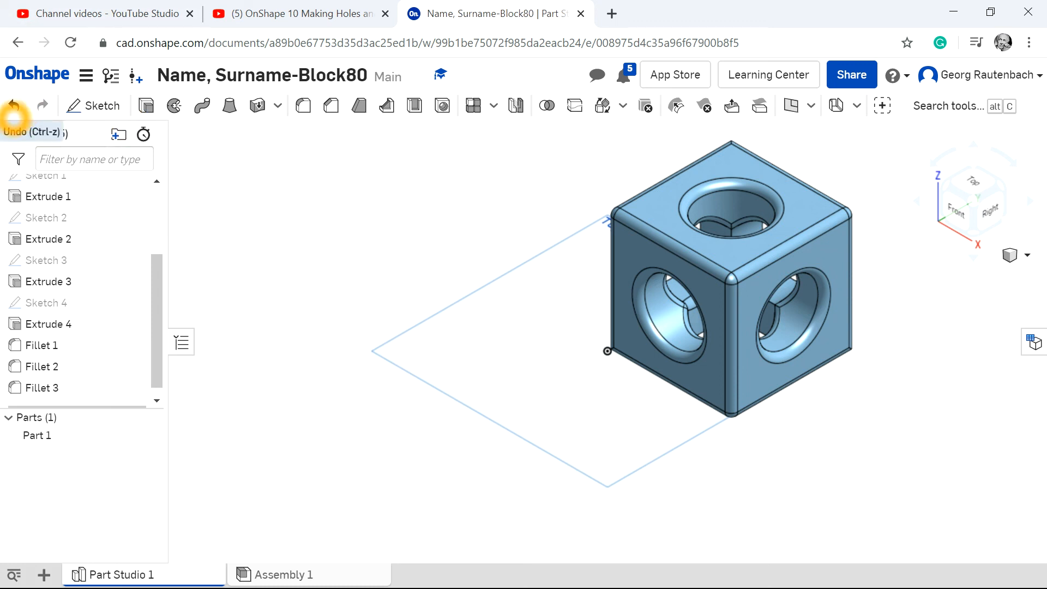